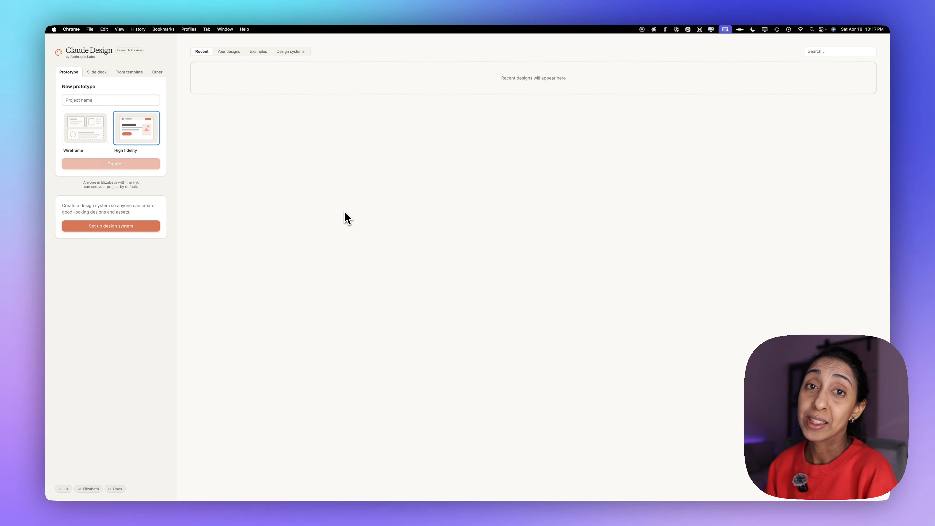
Set up a design system named Aether Design System, attaching the screenshots and project files and adding notes on the "Sophisticated Dark" theme.
{"action": "left_click", "coordinate": [122, 228]}
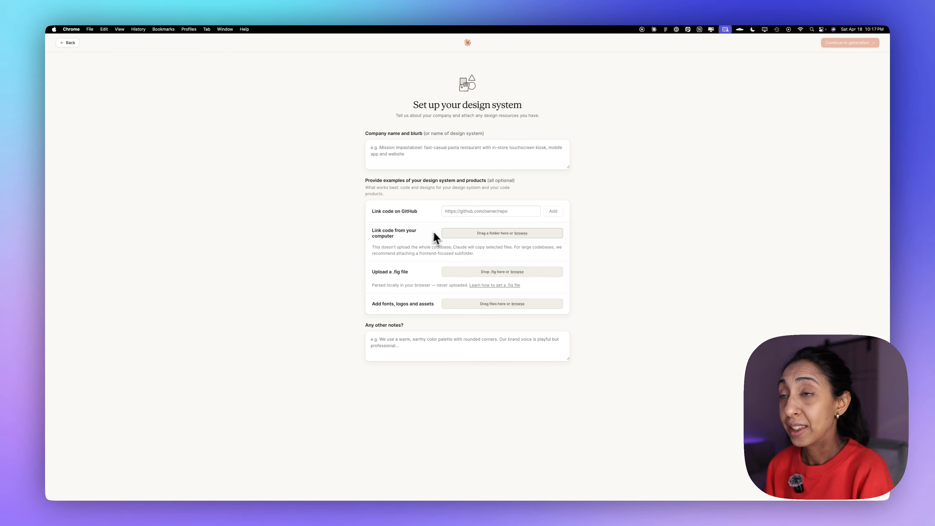
{"action": "left_click", "coordinate": [514, 212]}
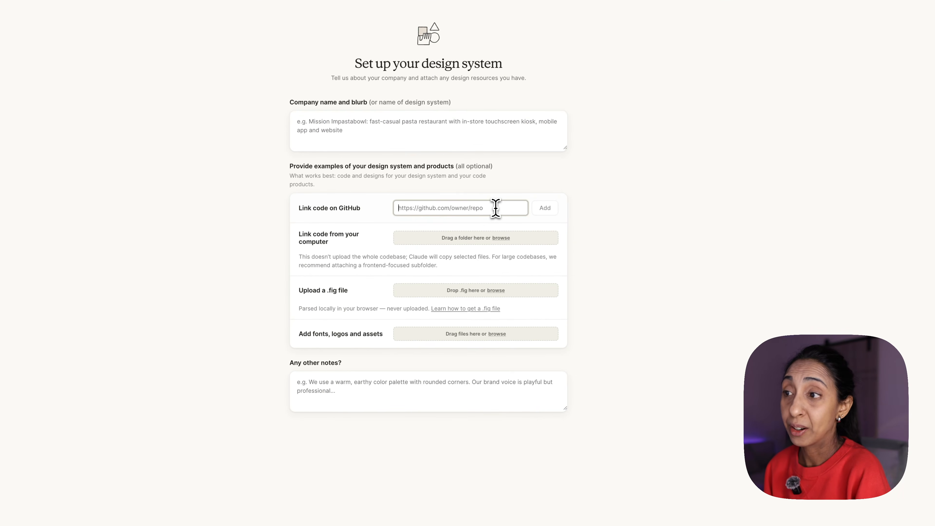
{"action": "left_click", "coordinate": [559, 224]}
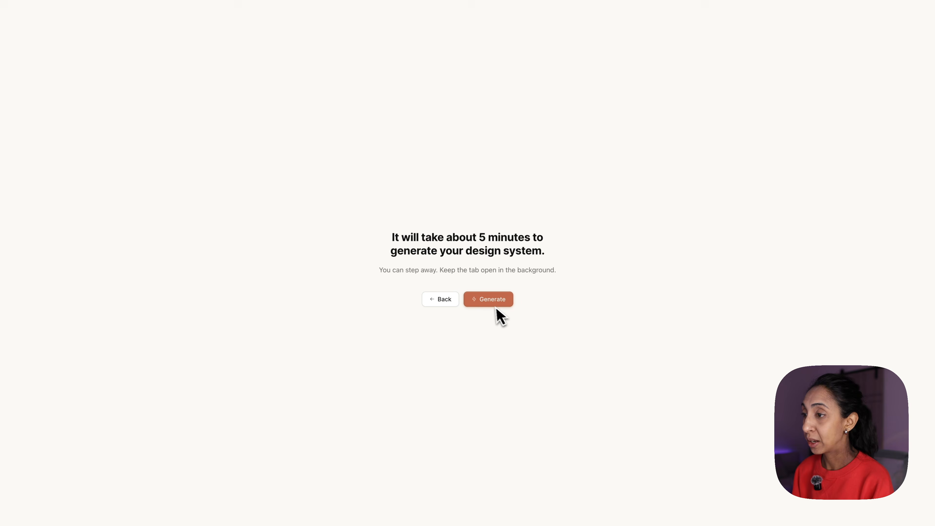
{"action": "left_click", "coordinate": [494, 305]}
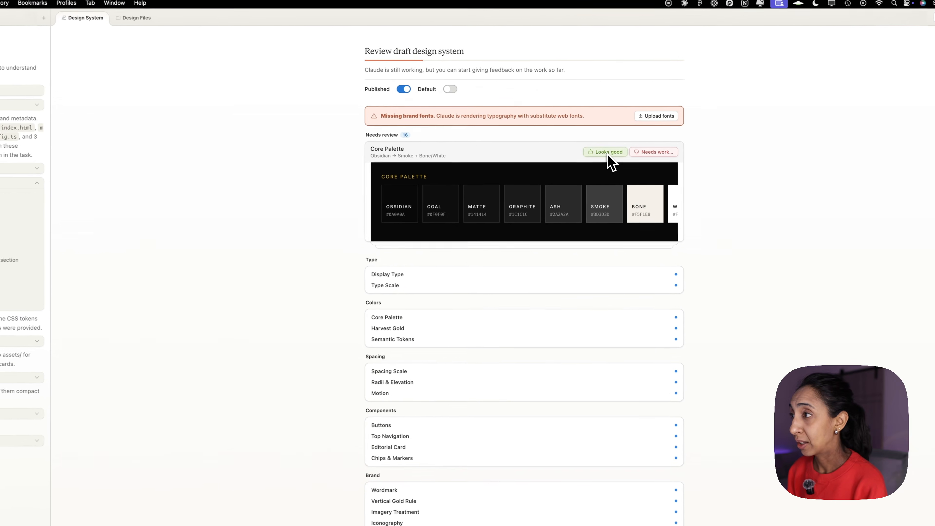
Approve the Core Palette and submit feedback on Harvest Gold as needing work: "Make sure these colors are accessible".
{"action": "left_click", "coordinate": [594, 142]}
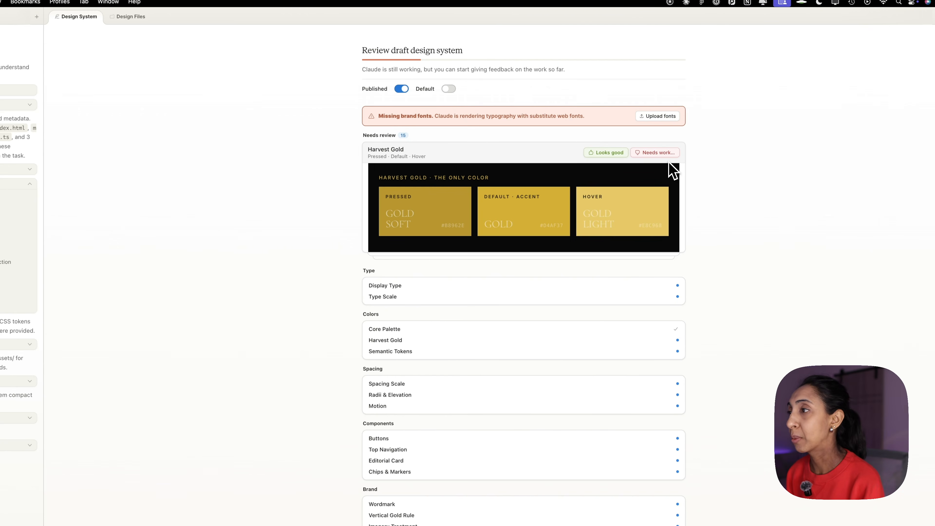
{"action": "left_click", "coordinate": [664, 154]}
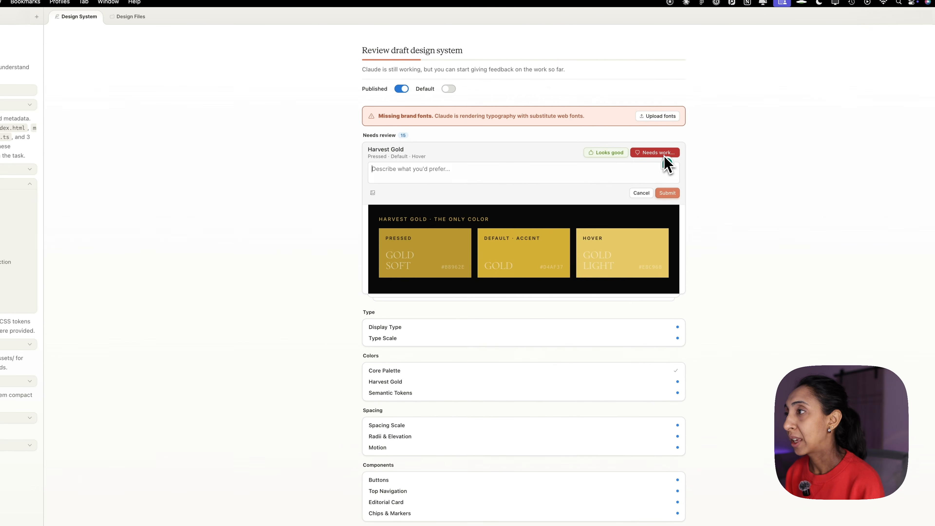
{"action": "type", "text": "Make sure these col"}
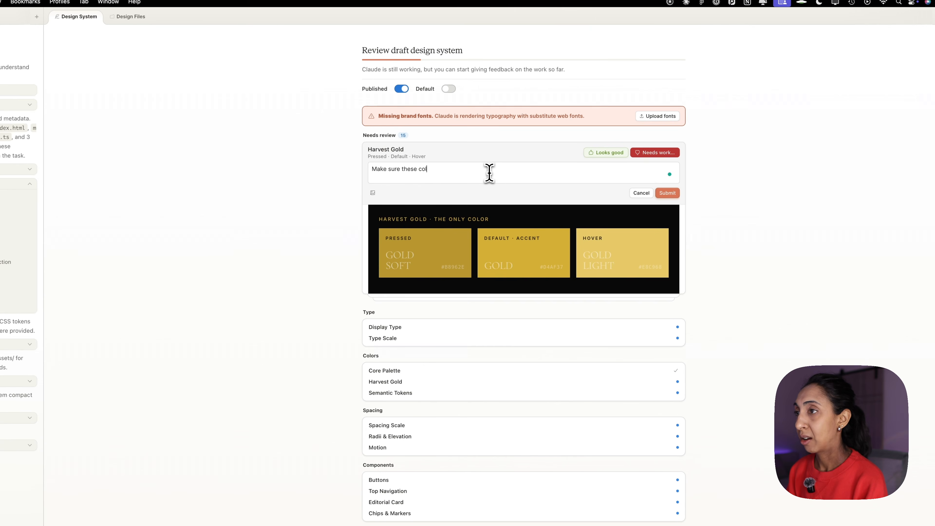
{"action": "type", "text": "ors are accessible"}
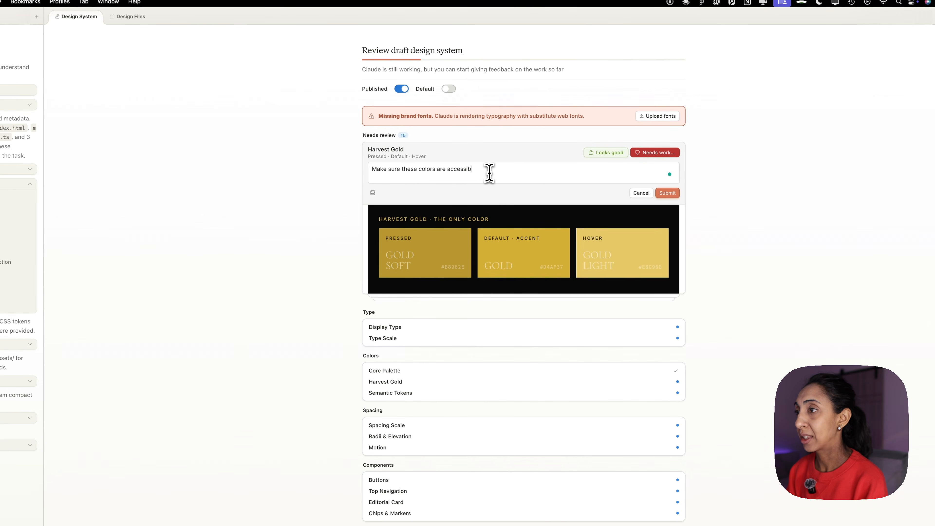
{"action": "left_click", "coordinate": [667, 193]}
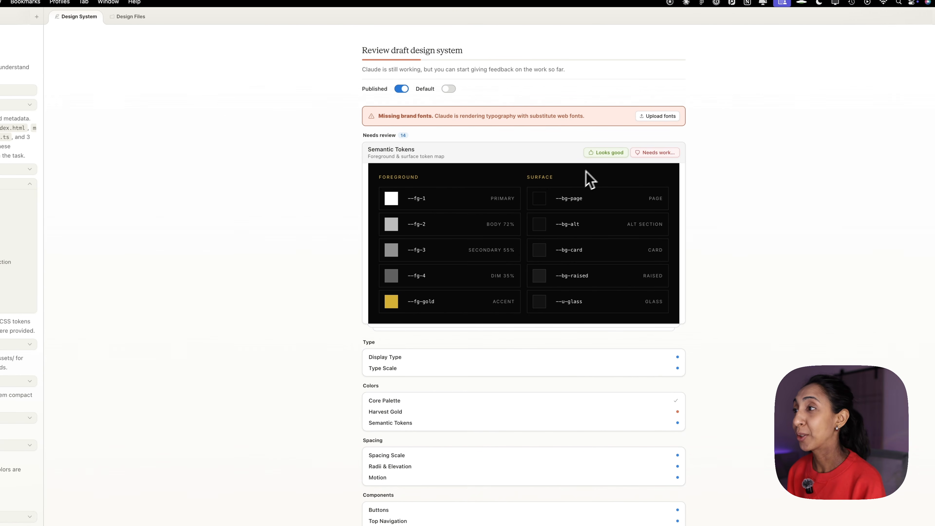
Approve the Semantic Tokens, Display Type, Type Scale and Wordmark cards in the draft design system.
{"action": "left_click", "coordinate": [606, 152]}
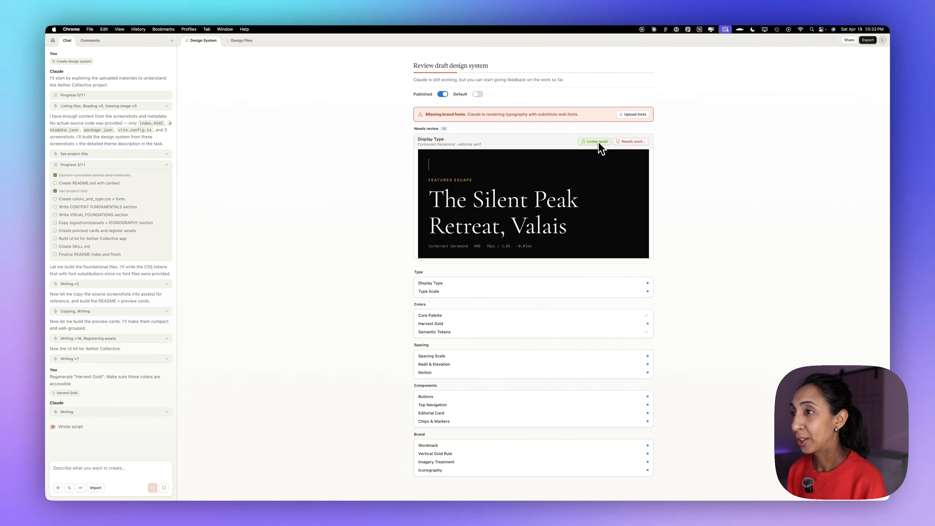
{"action": "left_click", "coordinate": [599, 143]}
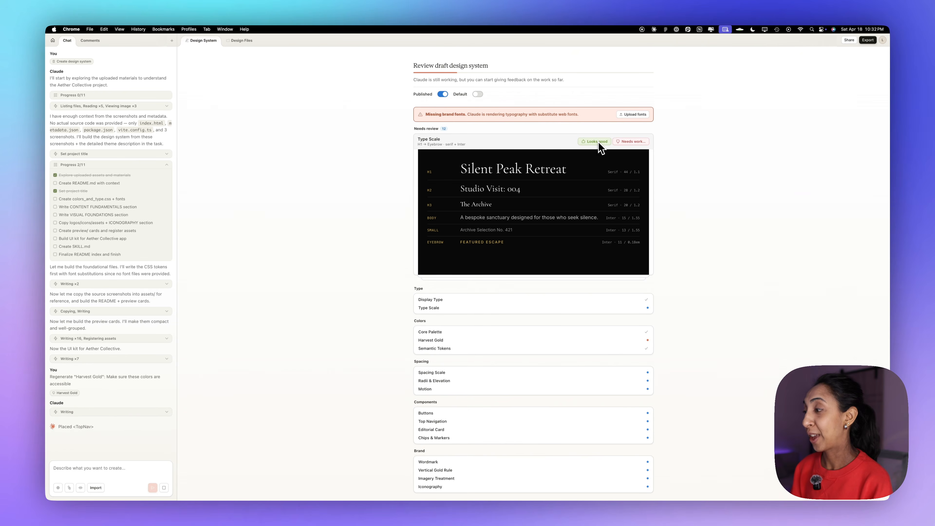
{"action": "left_click", "coordinate": [598, 143]}
{"action": "left_click", "coordinate": [599, 143]}
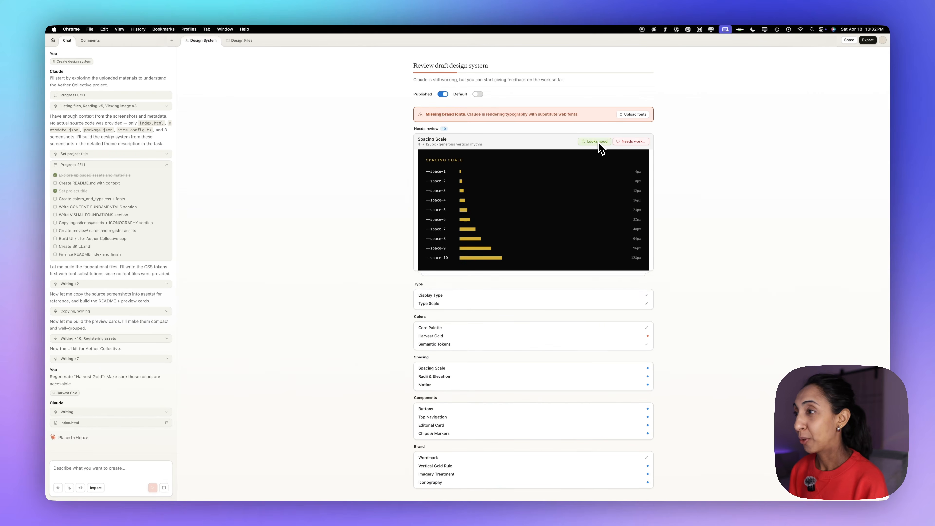
Approve the remaining draft cards, including Spacing Scale, Radii & Elevation, the components, the brand items and Motion.
{"action": "left_click", "coordinate": [597, 142]}
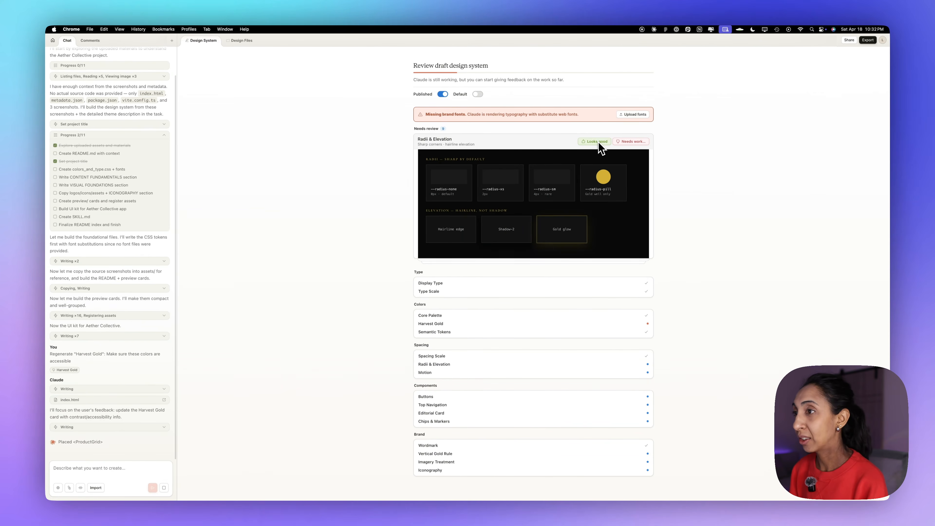
{"action": "left_click", "coordinate": [599, 144]}
{"action": "left_click", "coordinate": [599, 143]}
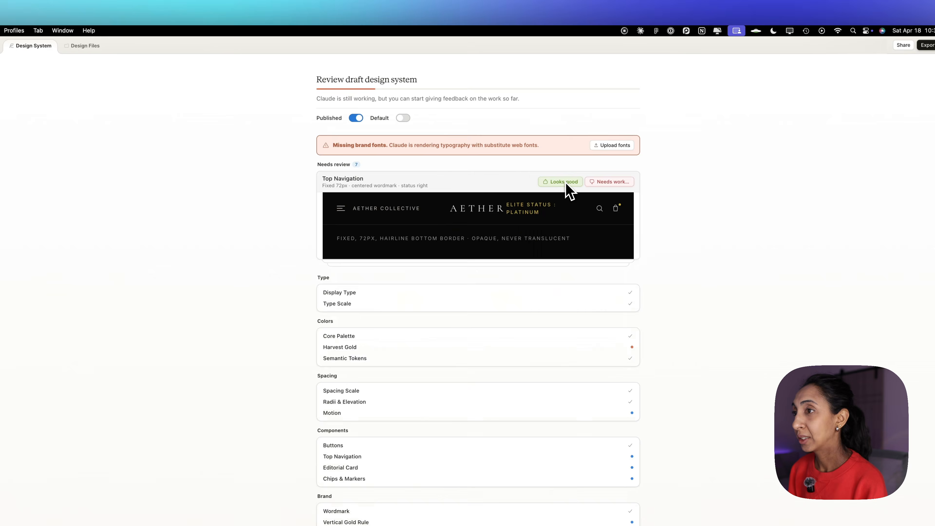
{"action": "left_click", "coordinate": [567, 182]}
{"action": "left_click", "coordinate": [567, 182]}
{"action": "left_click", "coordinate": [567, 183]}
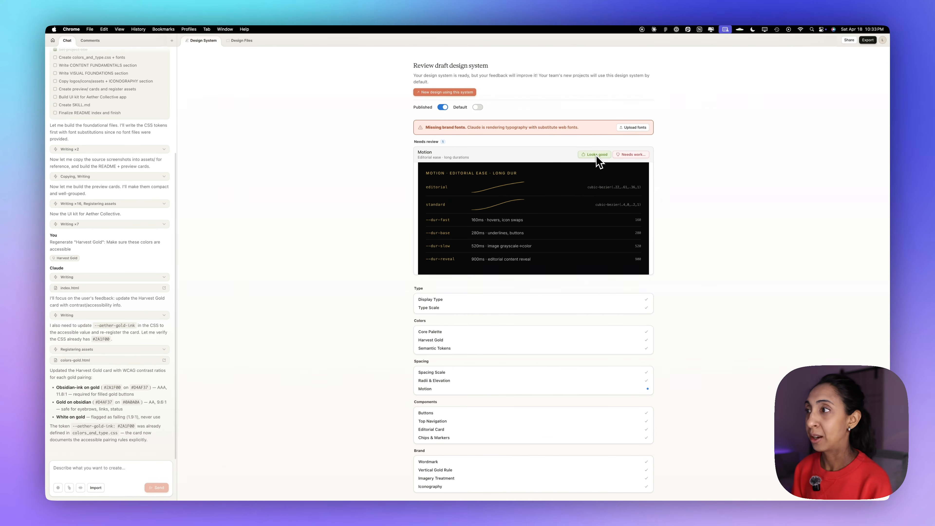
{"action": "left_click", "coordinate": [597, 156]}
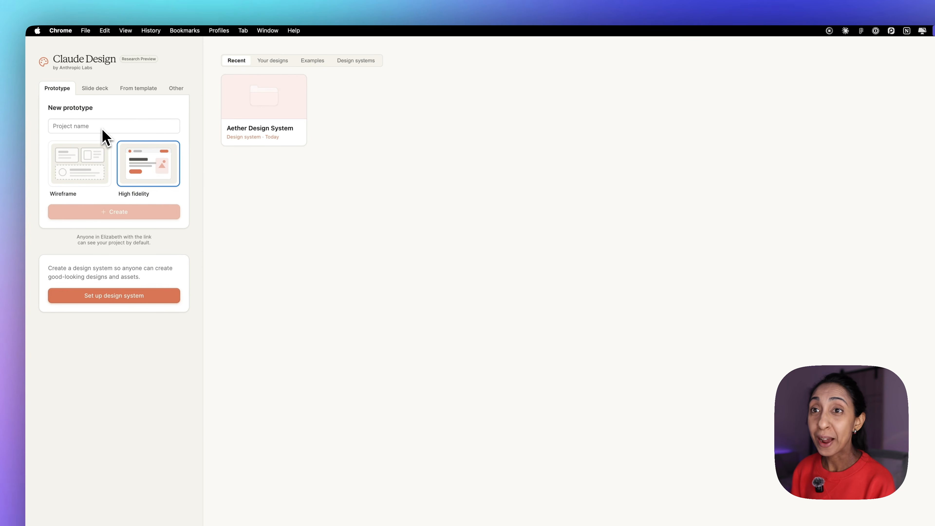
Create a new wireframe prototype project named Aether Journaling App.
{"action": "left_click", "coordinate": [81, 161]}
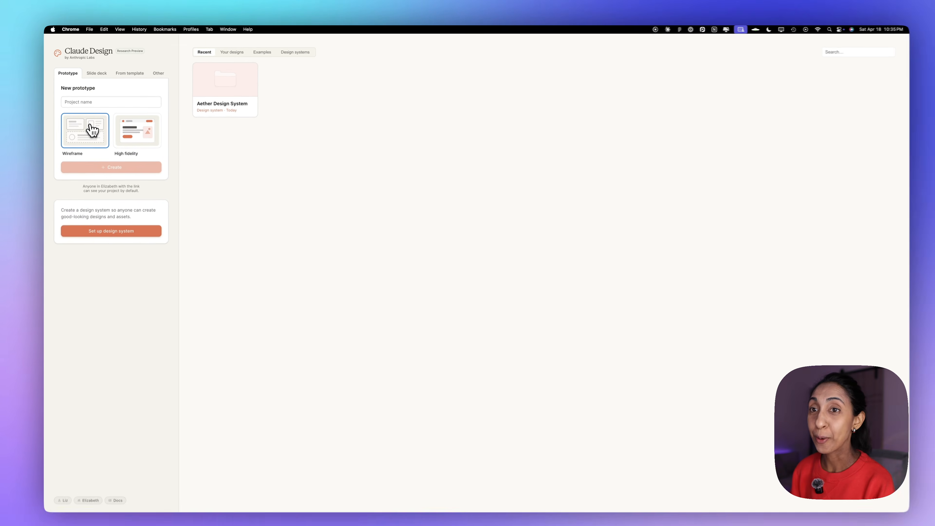
{"action": "left_click", "coordinate": [93, 102]}
{"action": "type", "text": "Aether Journaling App"}
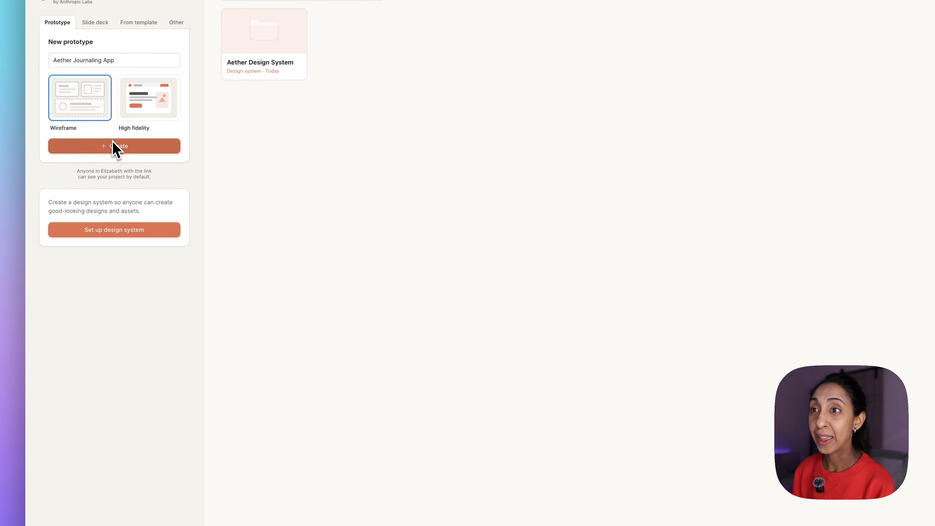
{"action": "left_click", "coordinate": [122, 152]}
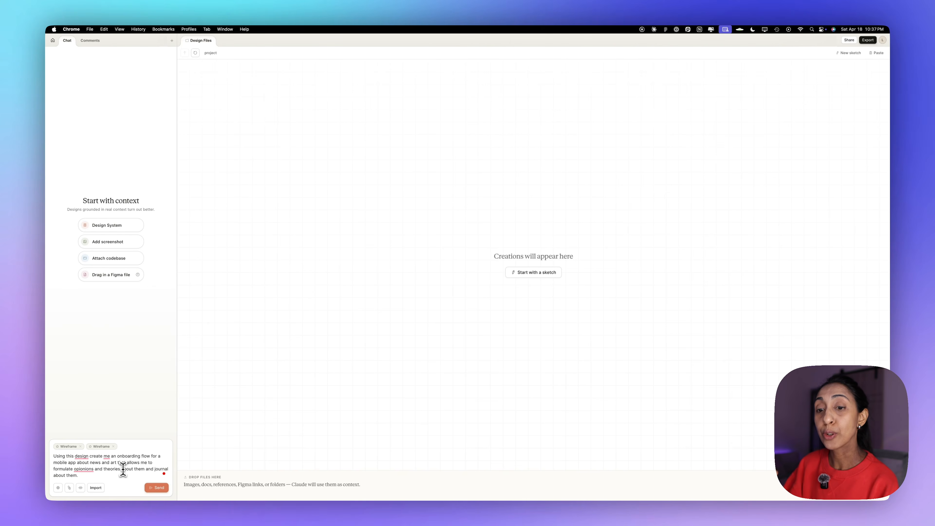
Correct the misspelled word to "opinions" in the prompt for the news and art app's onboarding flow, and send the prompt.
{"action": "right_click", "coordinate": [88, 469]}
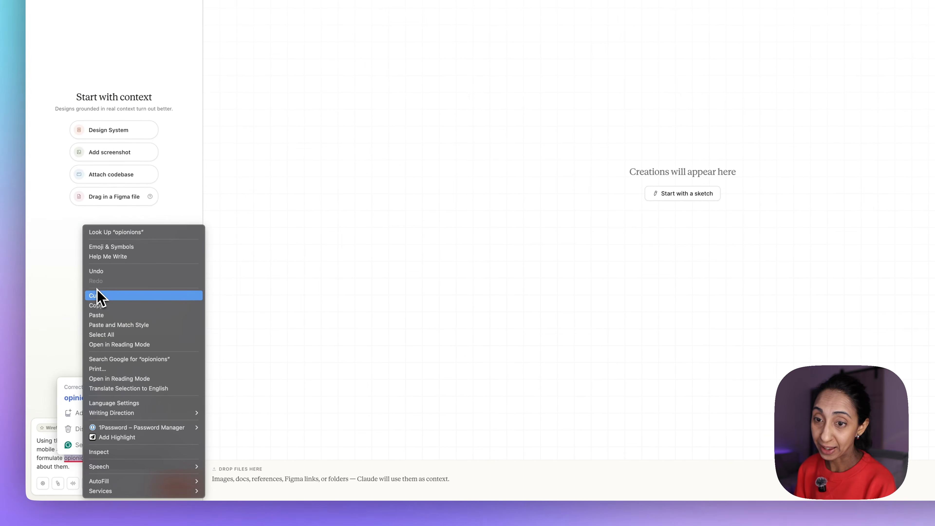
{"action": "left_click", "coordinate": [54, 437]}
{"action": "left_click", "coordinate": [85, 402]}
{"action": "left_click", "coordinate": [148, 471]}
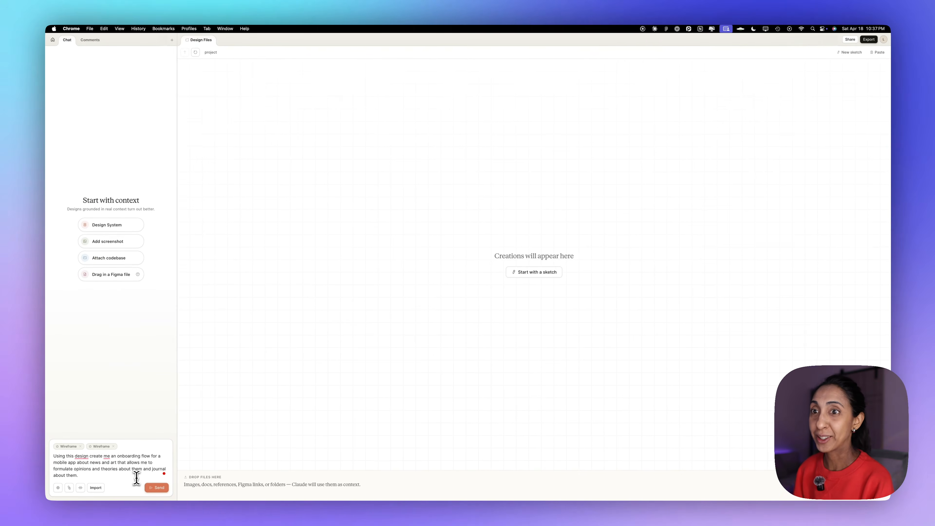
{"action": "left_click", "coordinate": [156, 488]}
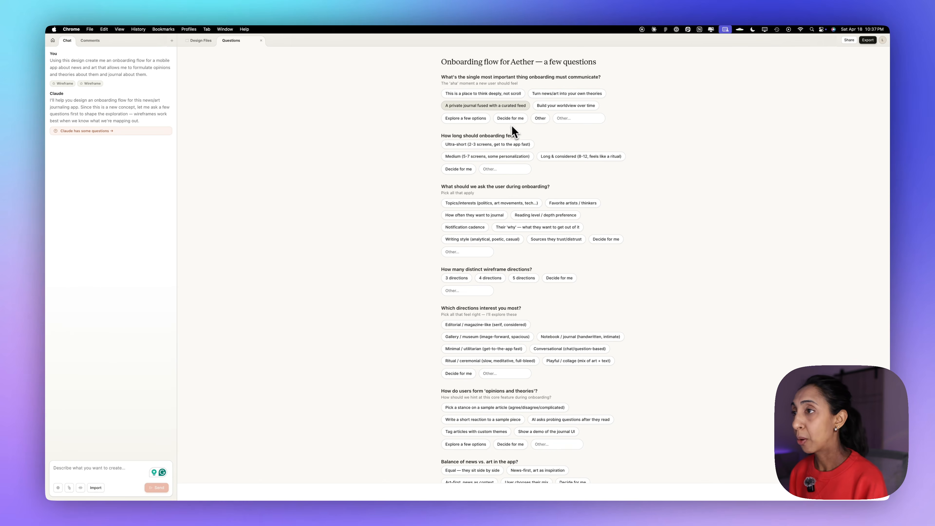
Answer the onboarding questions with Ultra-short length, asking about Topics/interests and Their 'why', and 3 wireframe directions.
{"action": "left_click", "coordinate": [465, 154]}
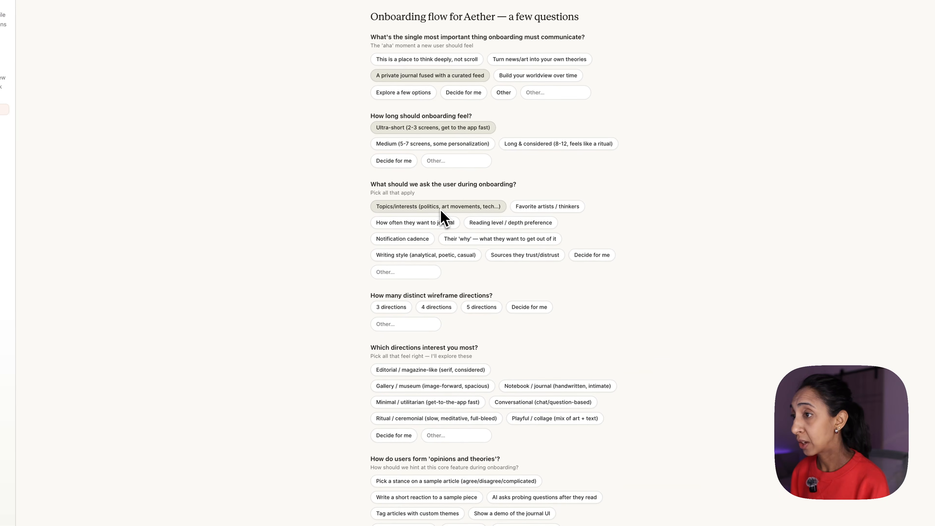
{"action": "left_click", "coordinate": [457, 239]}
{"action": "scroll", "coordinate": [405, 237], "scroll_direction": "down", "scroll_amount": 3}
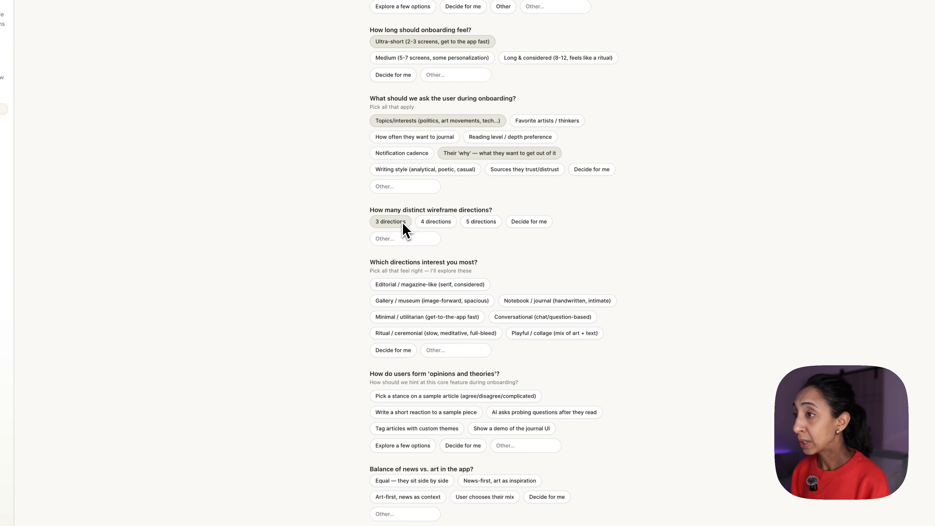
{"action": "scroll", "coordinate": [403, 222], "scroll_direction": "down", "scroll_amount": 2}
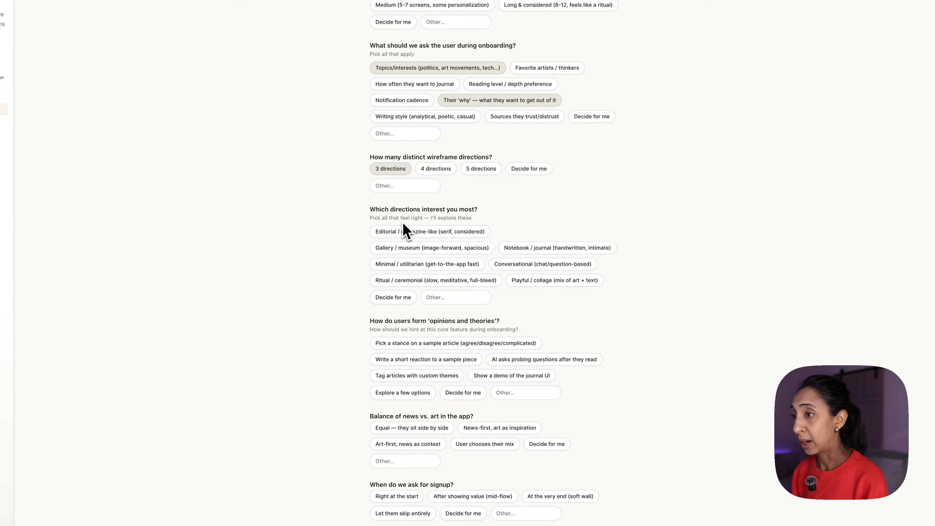
Choose the Editorial, Gallery and Notebook directions, and pick a stance on a sample article as the way users form opinions.
{"action": "left_click", "coordinate": [475, 230]}
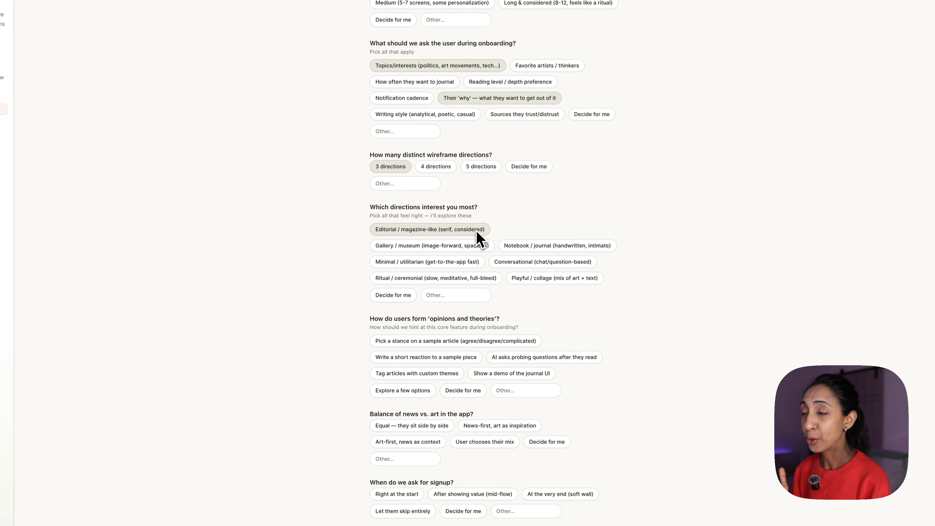
{"action": "left_click", "coordinate": [477, 241]}
{"action": "scroll", "coordinate": [479, 239], "scroll_direction": "down", "scroll_amount": 2}
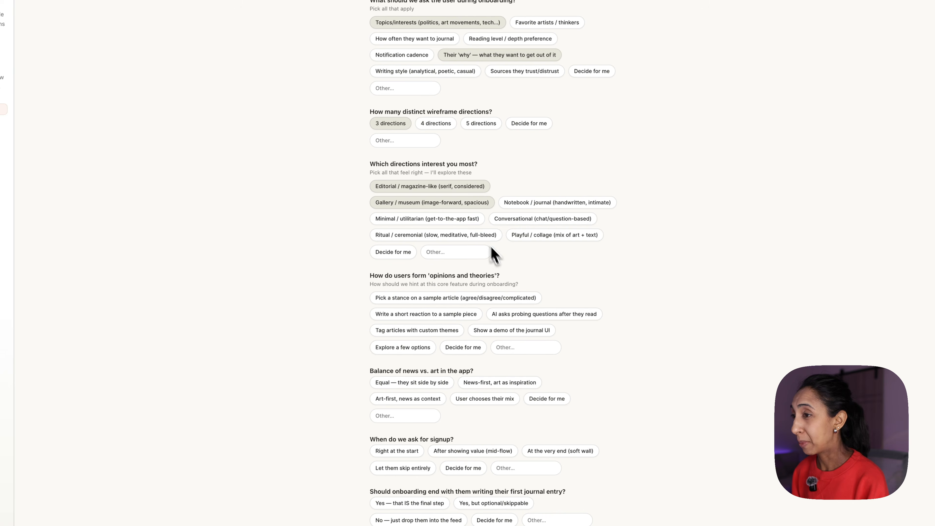
{"action": "left_click", "coordinate": [554, 204]}
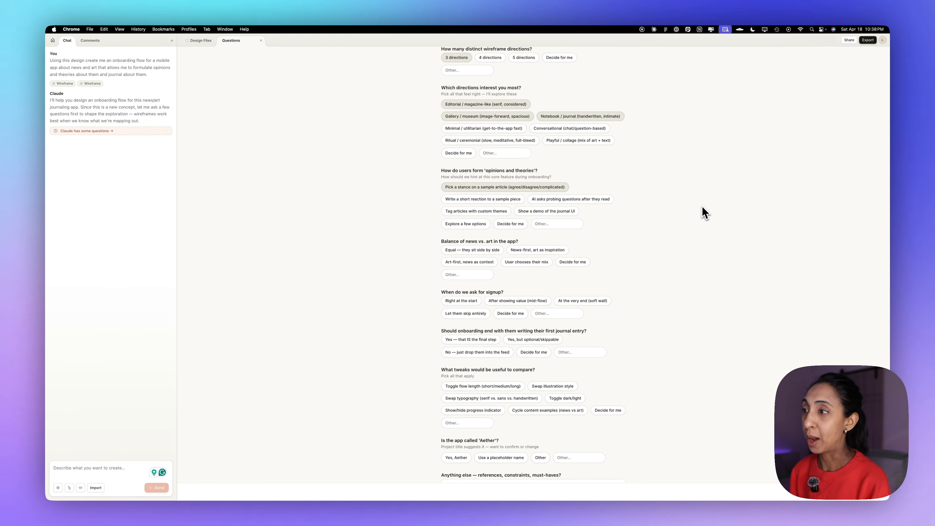
Set the balance of news and art to Equal and ask for signup at the very end (soft wall).
{"action": "scroll", "coordinate": [703, 212], "scroll_direction": "down", "scroll_amount": 2}
{"action": "left_click", "coordinate": [473, 207]}
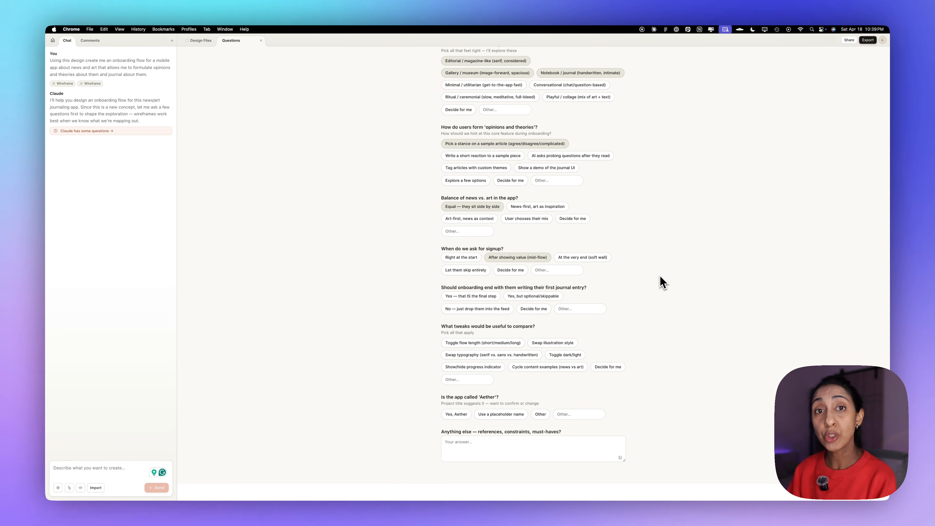
{"action": "left_click", "coordinate": [593, 258]}
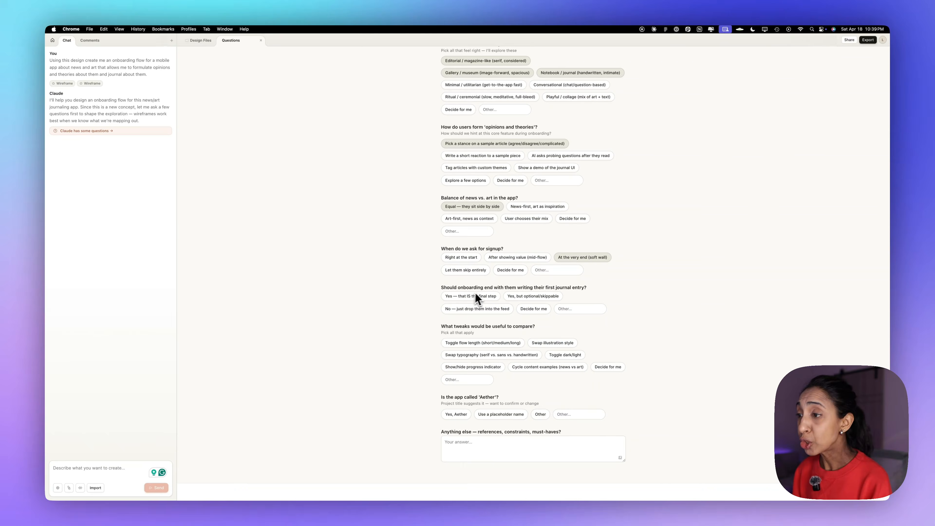
Make the first journal entry the final step, choose the Show/hide progress indicator and Decide for me tweaks, and confirm the name Aether.
{"action": "left_click", "coordinate": [486, 298]}
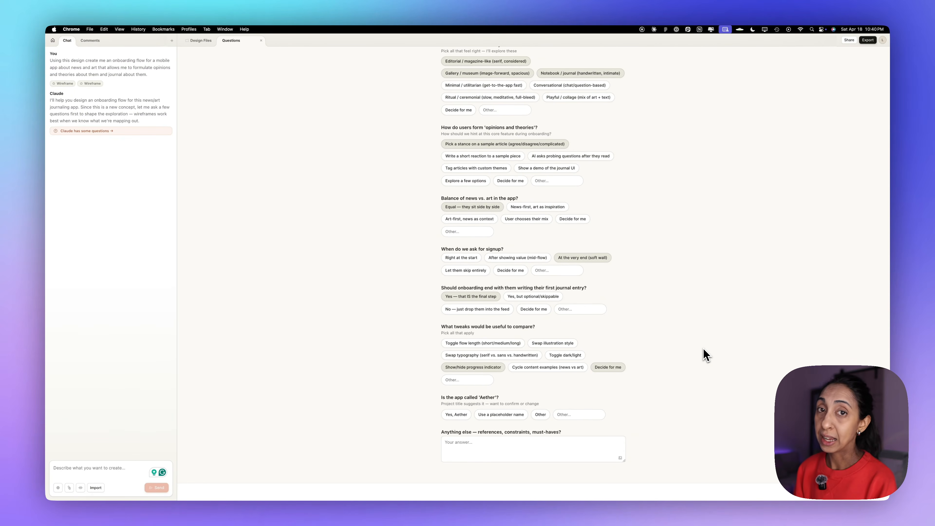
{"action": "left_click", "coordinate": [457, 415]}
{"action": "left_click", "coordinate": [546, 452]}
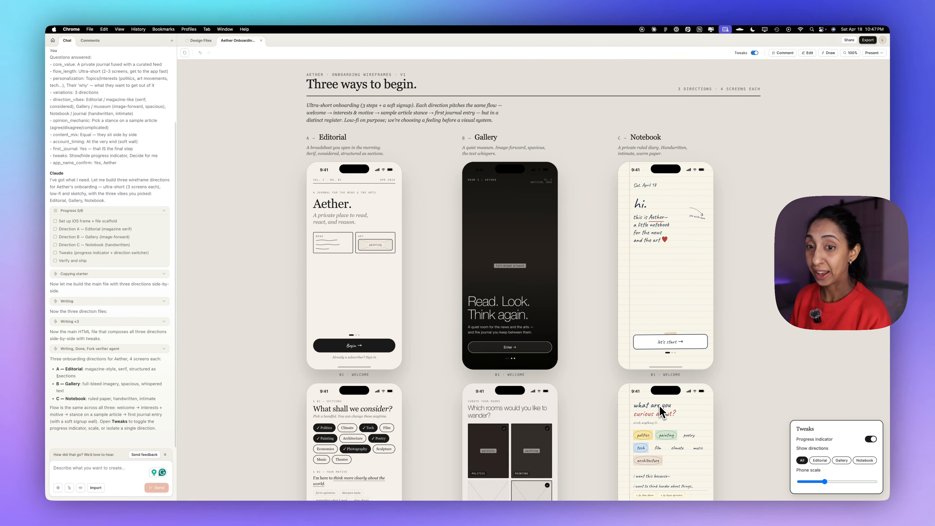
Examine the Editorial, Gallery and Notebook onboarding wireframes from the welcome screens down to the first journal entries.
{"action": "scroll", "coordinate": [359, 313], "scroll_direction": "down", "scroll_amount": 10}
{"action": "scroll", "coordinate": [333, 289], "scroll_direction": "down", "scroll_amount": 4}
{"action": "scroll", "coordinate": [334, 291], "scroll_direction": "up", "scroll_amount": 7}
{"action": "scroll", "coordinate": [333, 289], "scroll_direction": "up", "scroll_amount": 8}
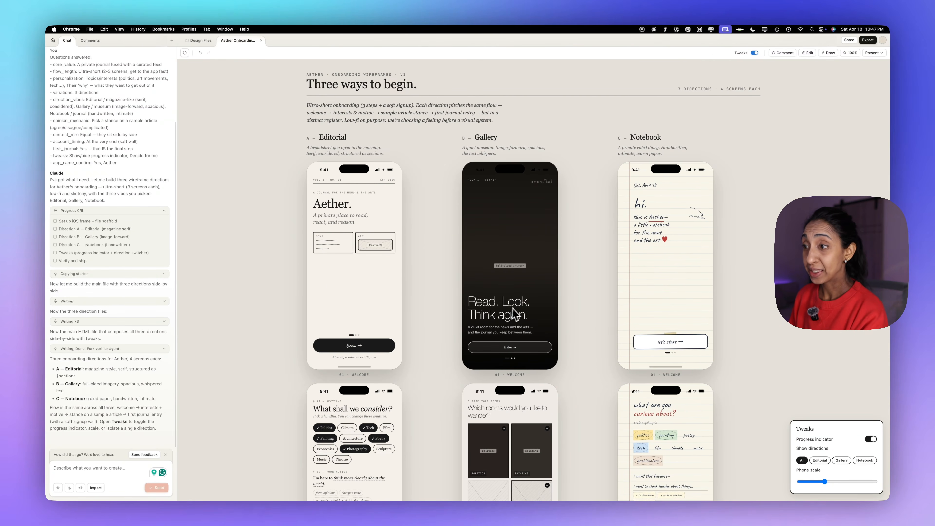
{"action": "scroll", "coordinate": [659, 293], "scroll_direction": "down", "scroll_amount": 6}
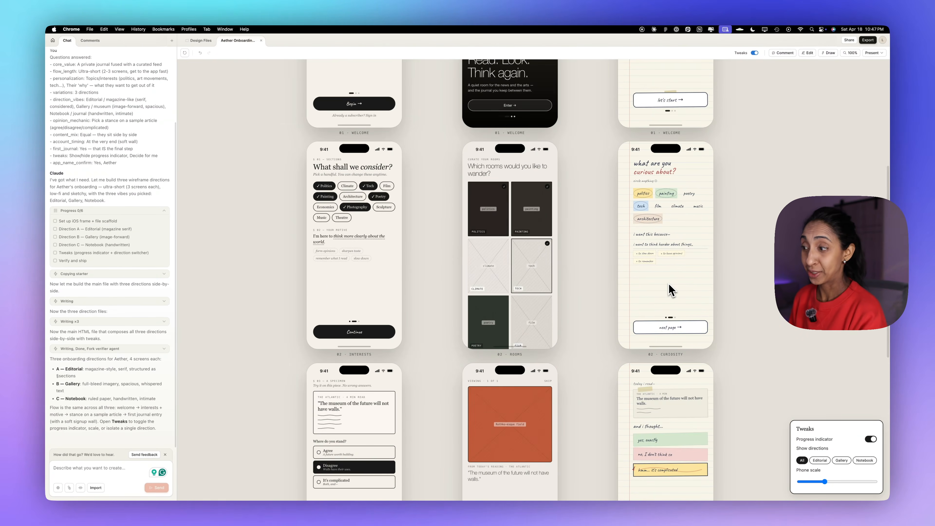
{"action": "scroll", "coordinate": [670, 290], "scroll_direction": "down", "scroll_amount": 9}
{"action": "scroll", "coordinate": [368, 241], "scroll_direction": "up", "scroll_amount": 15}
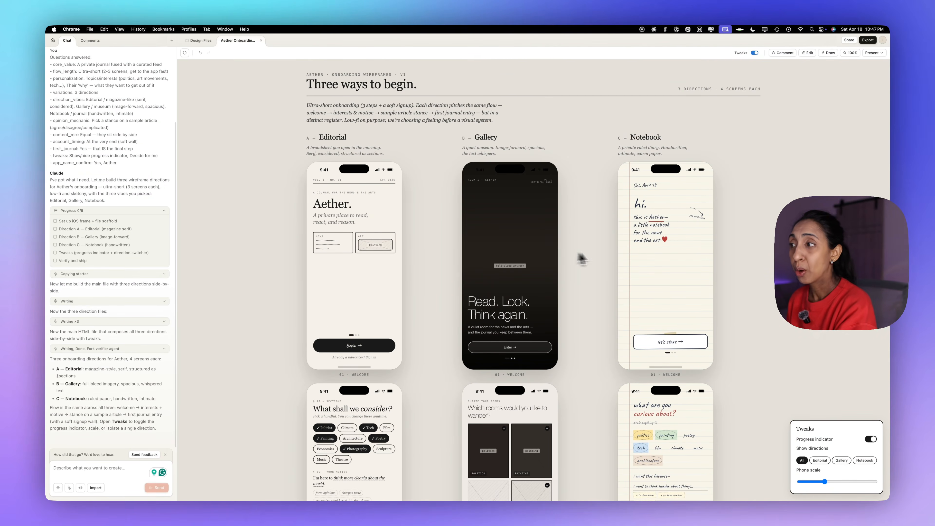
{"action": "scroll", "coordinate": [408, 266], "scroll_direction": "down", "scroll_amount": 8}
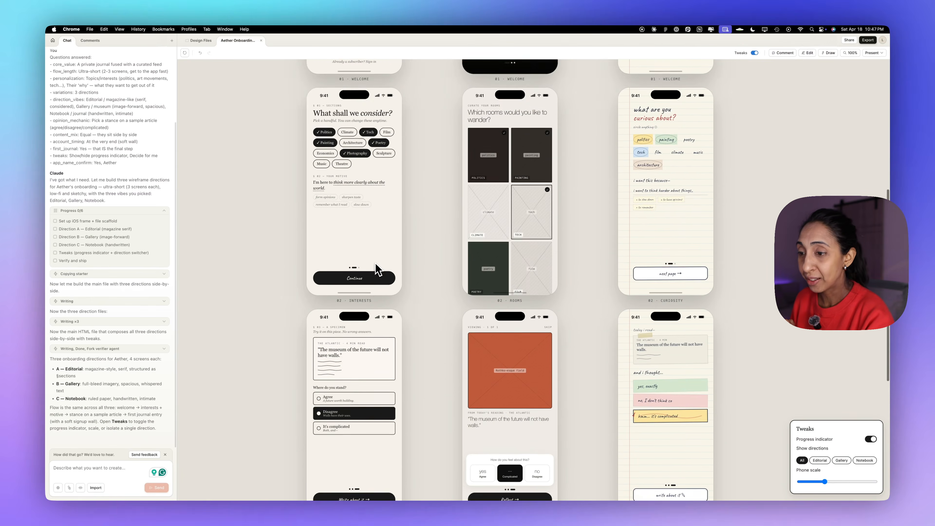
{"action": "scroll", "coordinate": [368, 280], "scroll_direction": "down", "scroll_amount": 10}
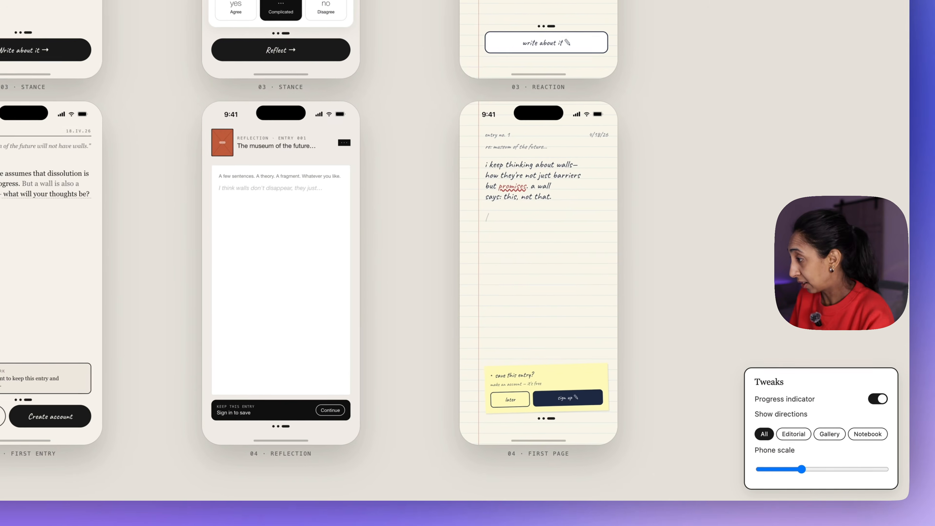
Show only the Editorial direction and send Claude the comment "Is this progress indicator clear enough?" on the First Entry screen's progress dots.
{"action": "left_click_drag", "start_coordinate": [839, 430], "coordinate": [838, 423]}
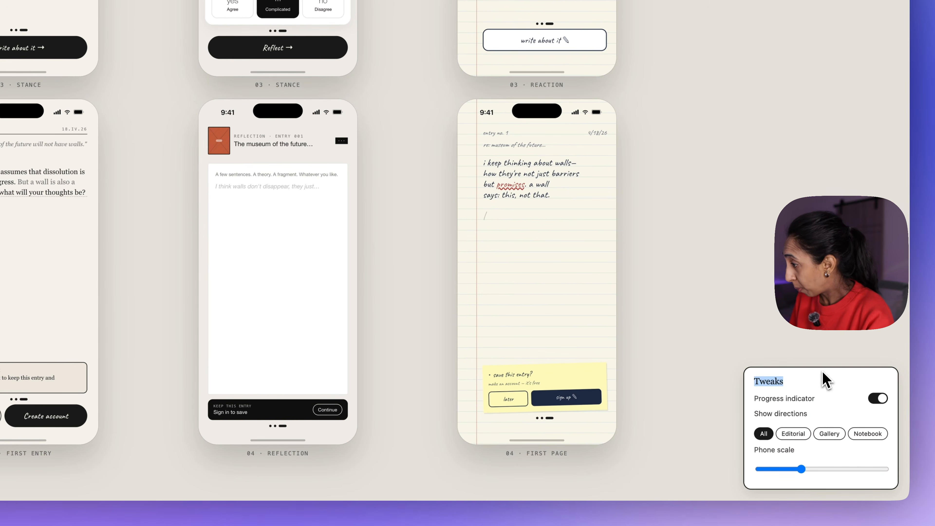
{"action": "left_click", "coordinate": [793, 434]}
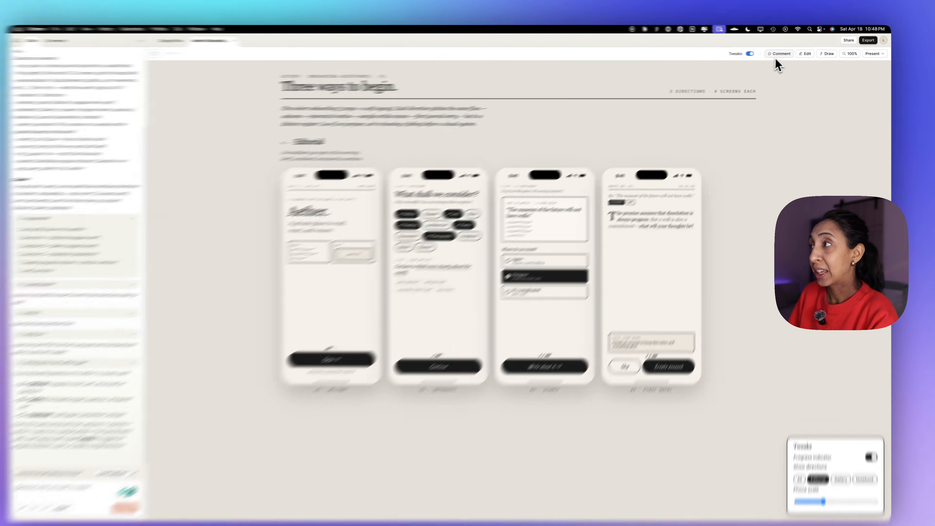
{"action": "left_click", "coordinate": [782, 53]}
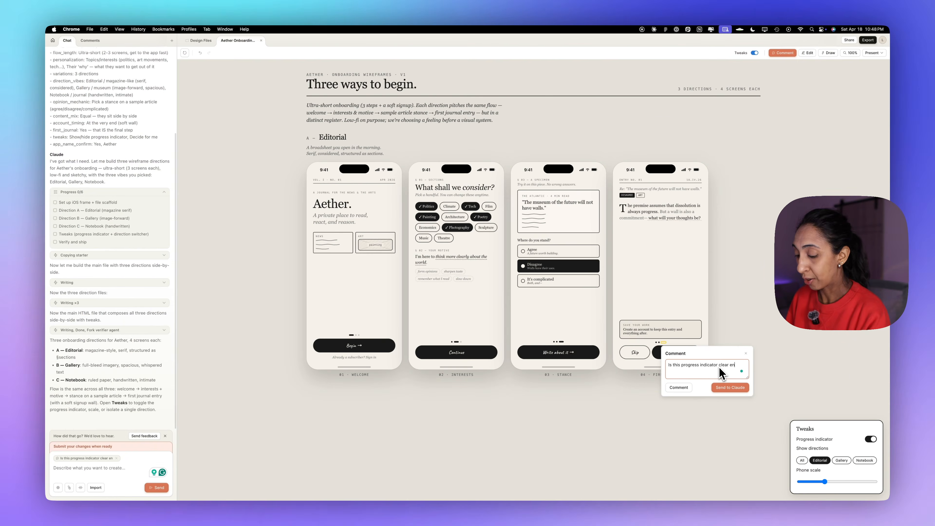
{"action": "type", "text": "ough?"}
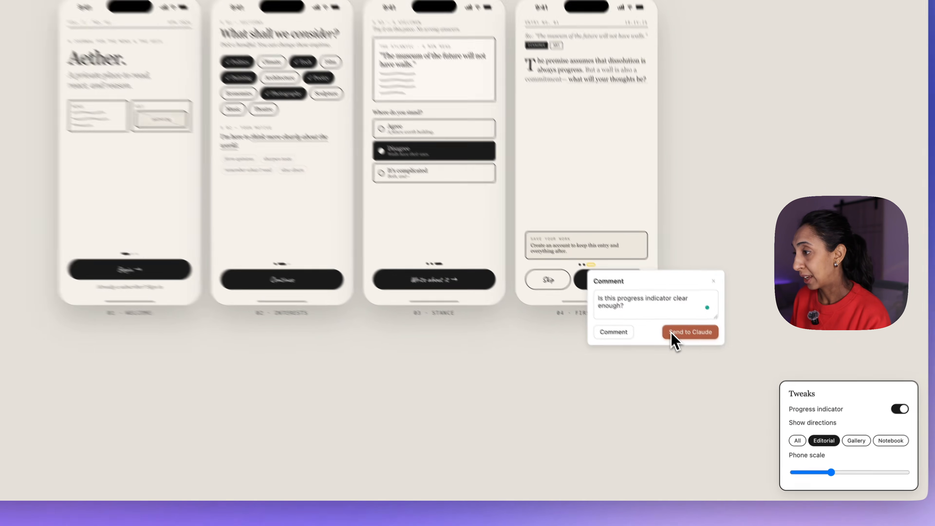
{"action": "left_click", "coordinate": [718, 387]}
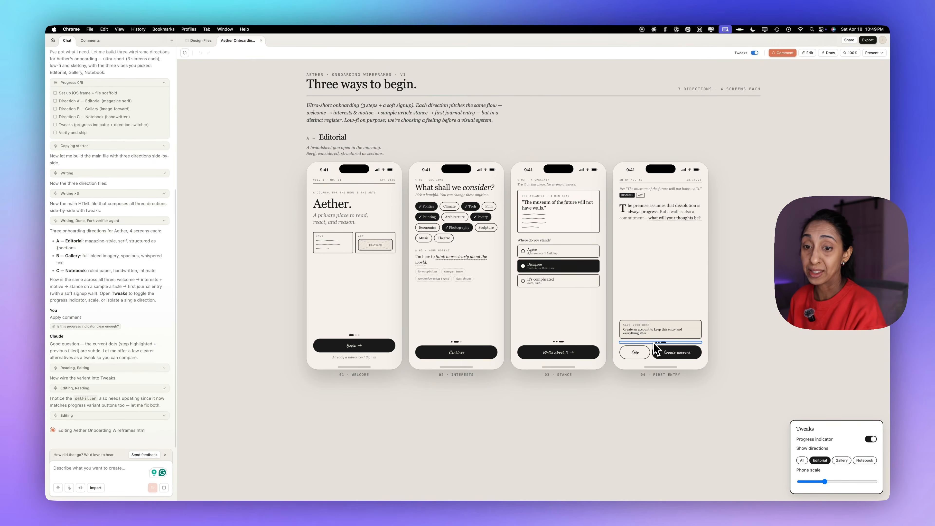
Inspect the size and box properties of the blank writing area on the First Entry screen, and try a freehand Draw mark.
{"action": "left_click", "coordinate": [807, 53]}
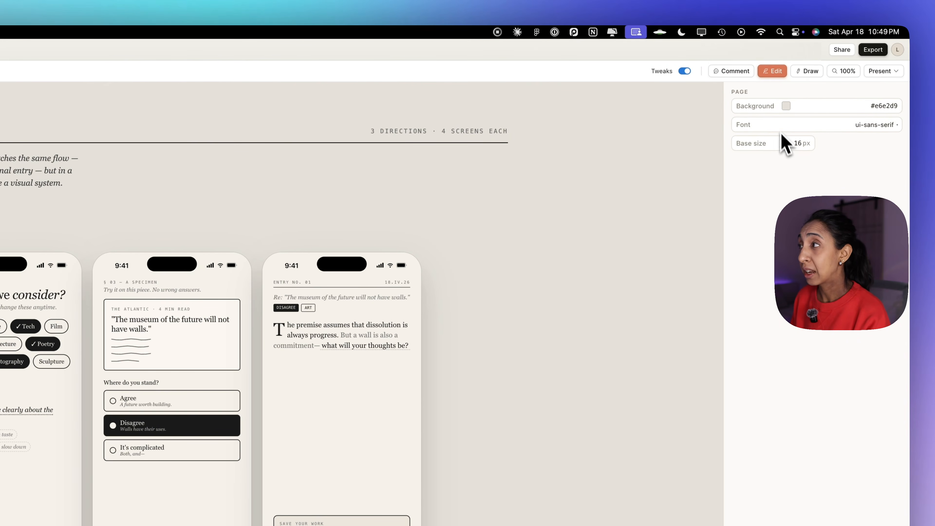
{"action": "left_click", "coordinate": [362, 372]}
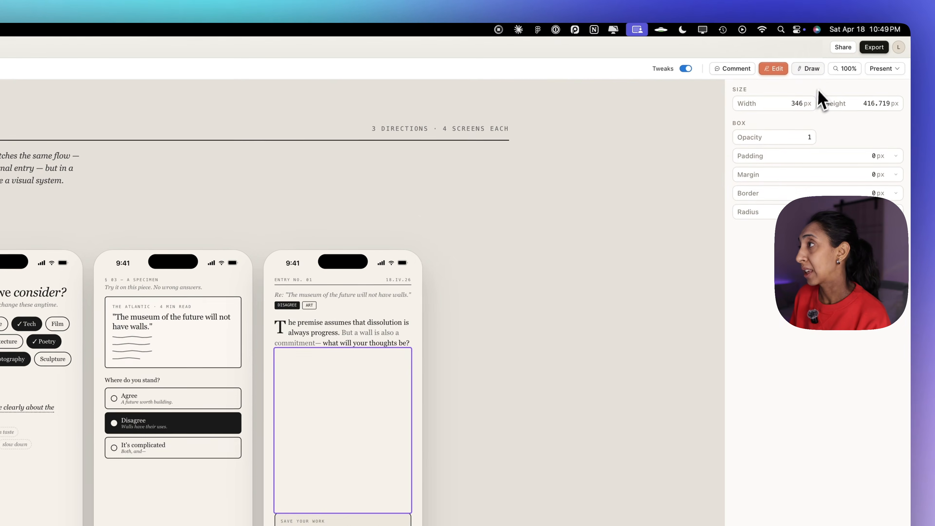
{"action": "left_click", "coordinate": [808, 68]}
{"action": "mouse_move", "coordinate": [565, 223]}
{"action": "left_mouse_down"}
{"action": "mouse_move", "coordinate": [456, 268]}
{"action": "mouse_move", "coordinate": [539, 241]}
{"action": "left_mouse_up"}
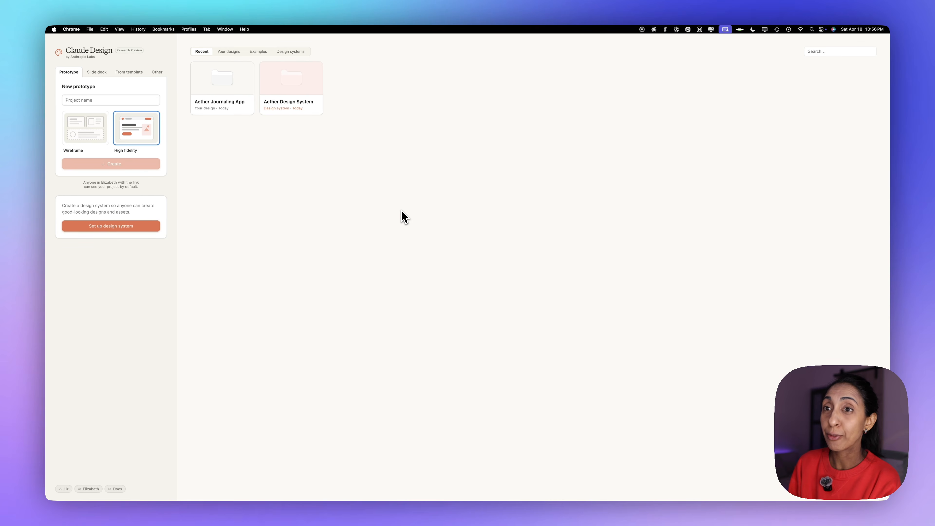
Start a new design from the Aether Design System and create a high-fidelity prototype named Aether Mobile App.
{"action": "left_click", "coordinate": [126, 100]}
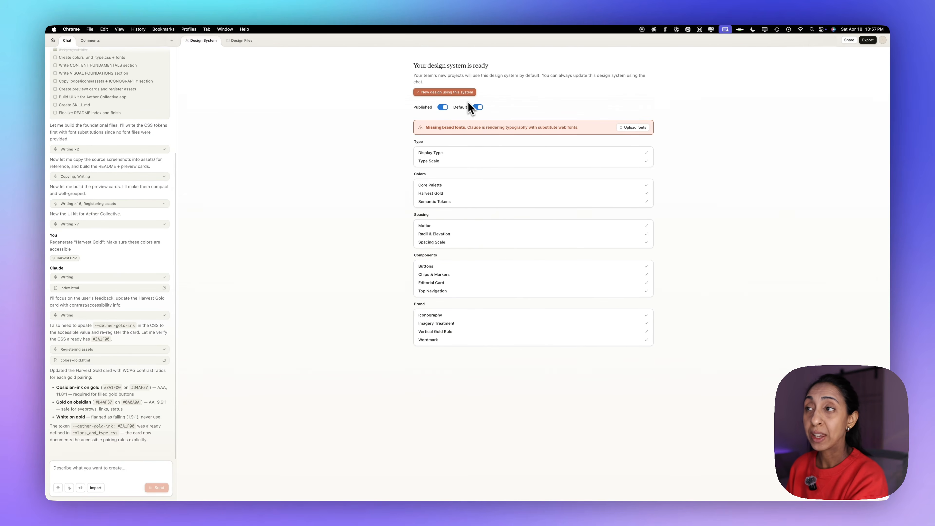
{"action": "left_click", "coordinate": [457, 95]}
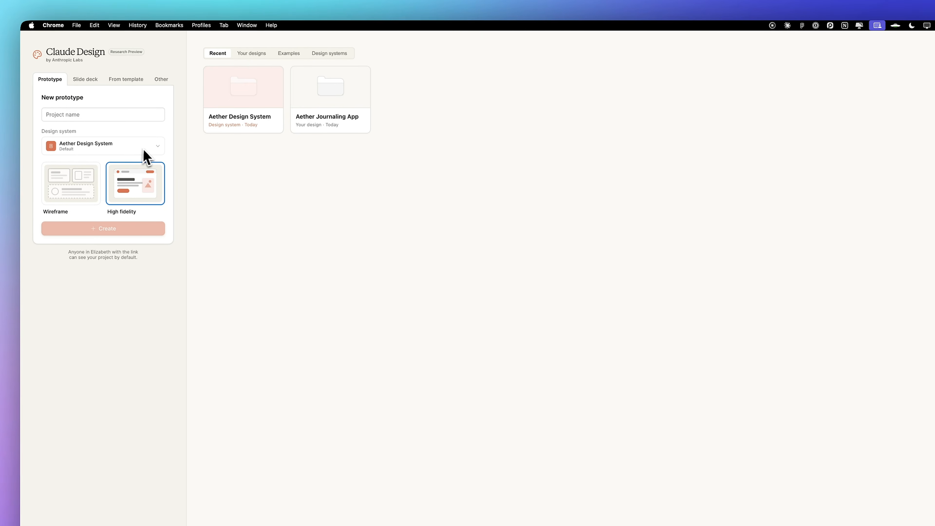
{"action": "left_click", "coordinate": [95, 116]}
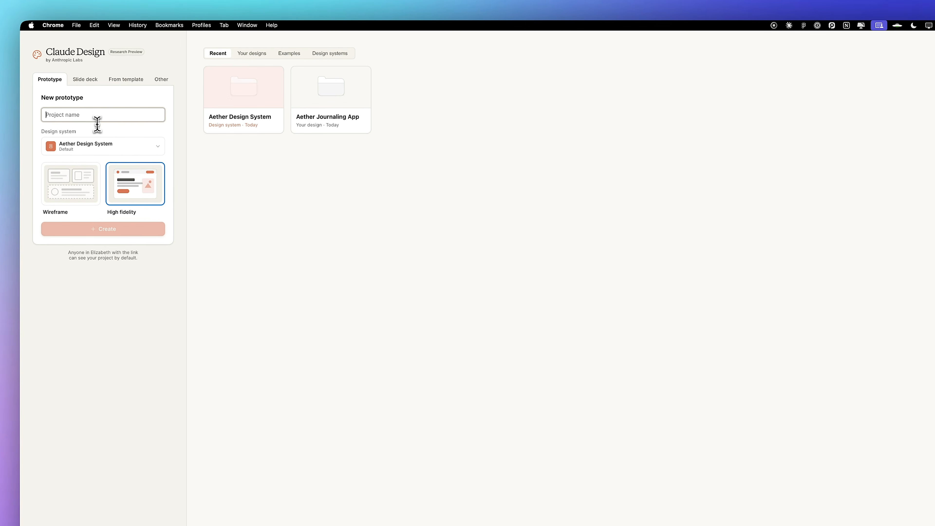
{"action": "type", "text": "Aether"}
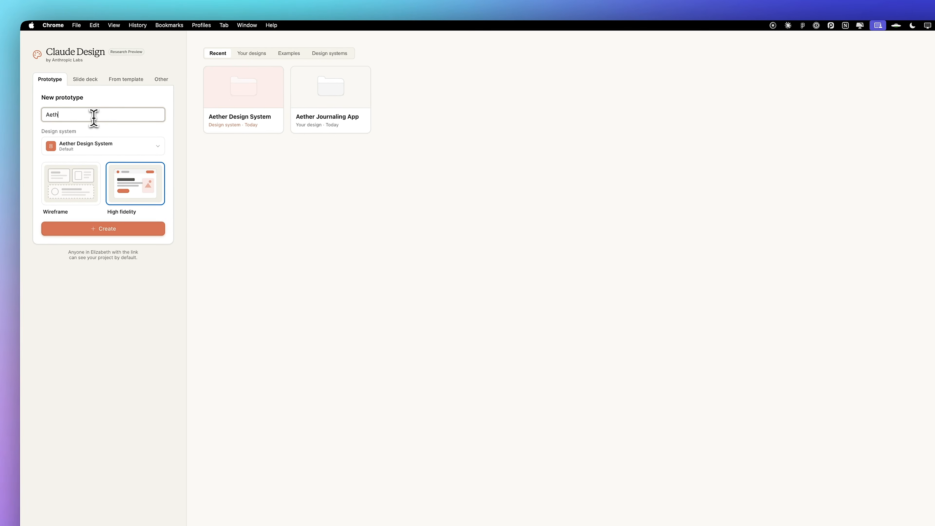
{"action": "type", "text": " Mobile A"}
{"action": "type", "text": "p"}
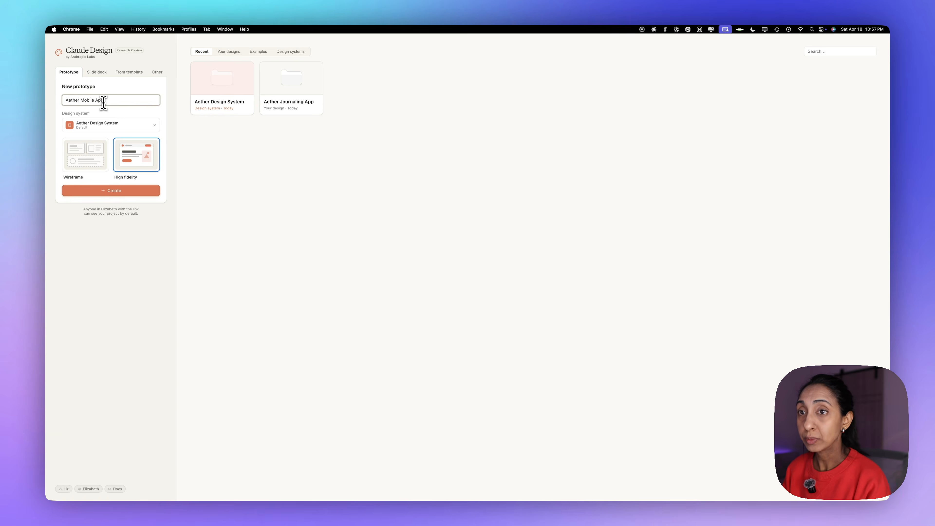
{"action": "type", "text": "p"}
{"action": "left_click", "coordinate": [115, 191]}
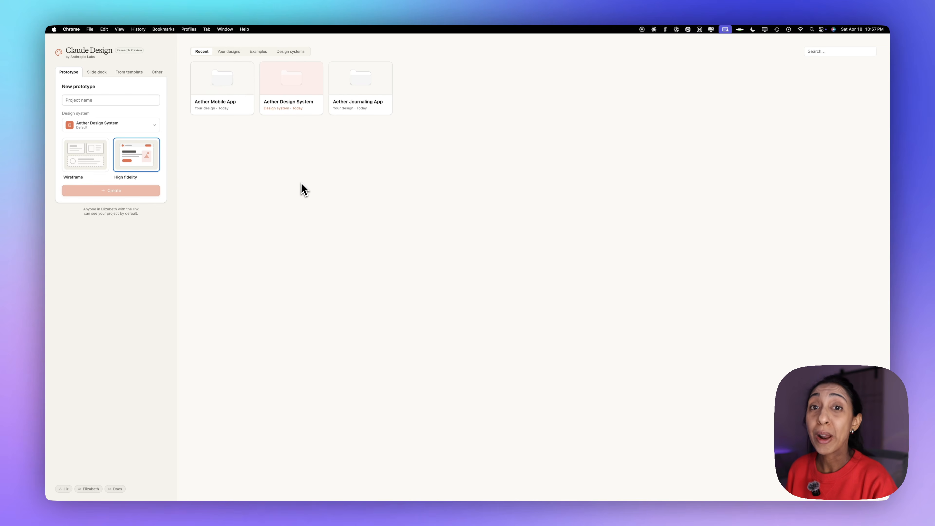
Prompt Claude in the new project with "Create me the final high fidelity mobile app for the news + art opinion journal".
{"action": "left_click", "coordinate": [348, 107]}
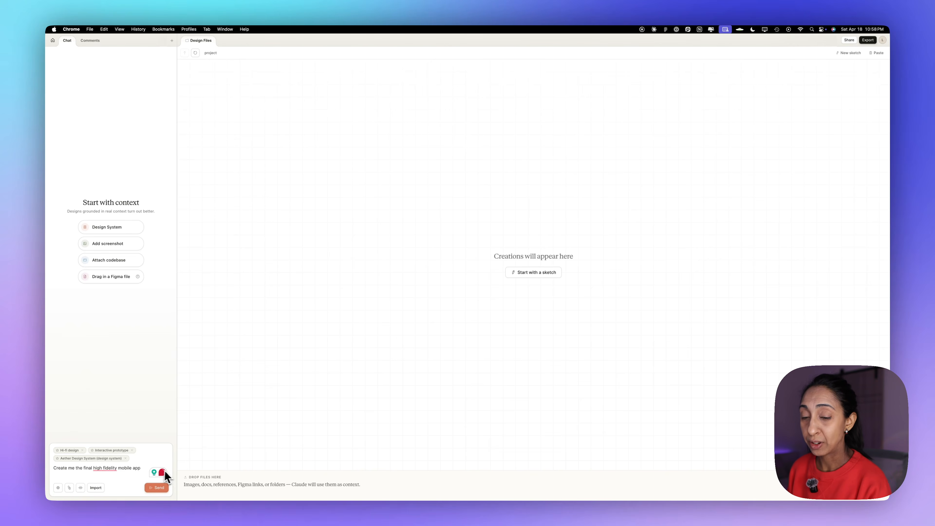
{"action": "type", "text": "for the devs"}
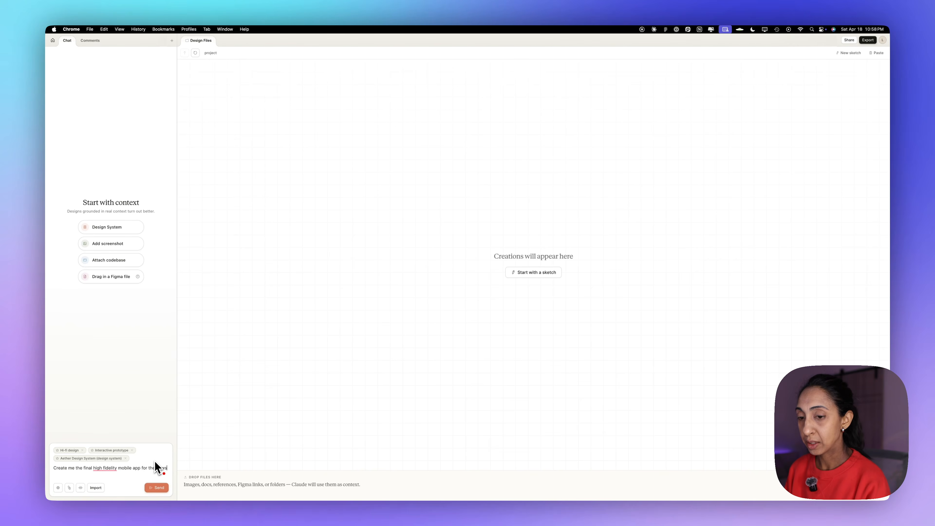
{"action": "key", "text": "shift+Return"}
{"action": "type", "text": "+ art opinon joun"}
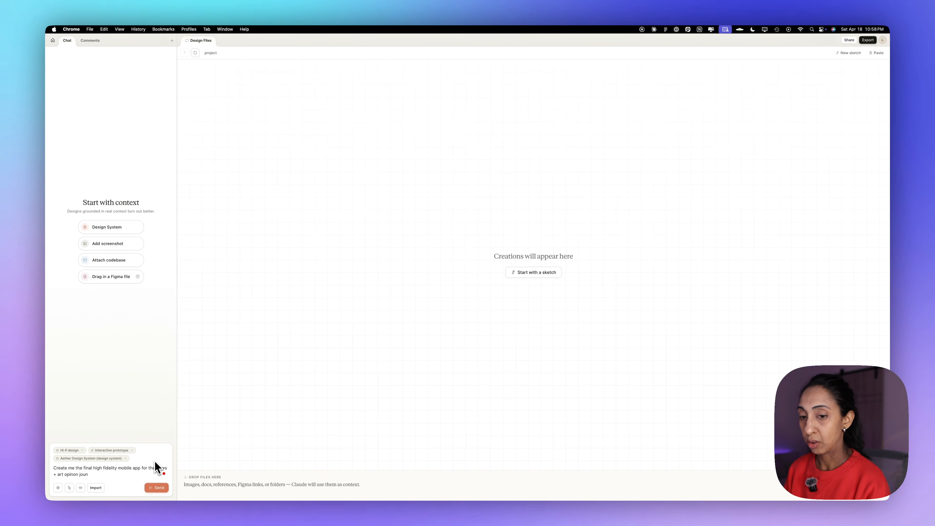
{"action": "type", "text": "rnal"}
{"action": "key", "text": "Return"}
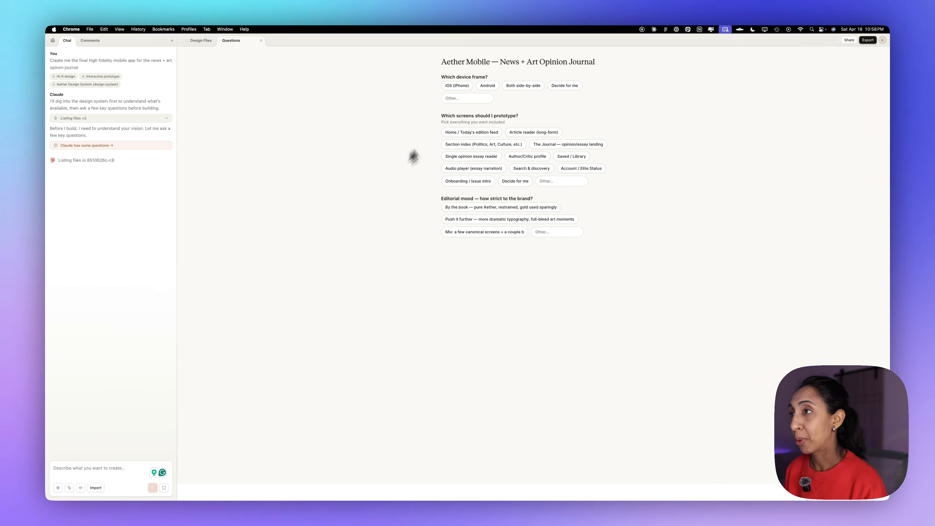
Review the finished mobile prototype's Journal feed down to its footer and open the issue cover.
{"action": "scroll", "coordinate": [518, 226], "scroll_direction": "down", "scroll_amount": 5}
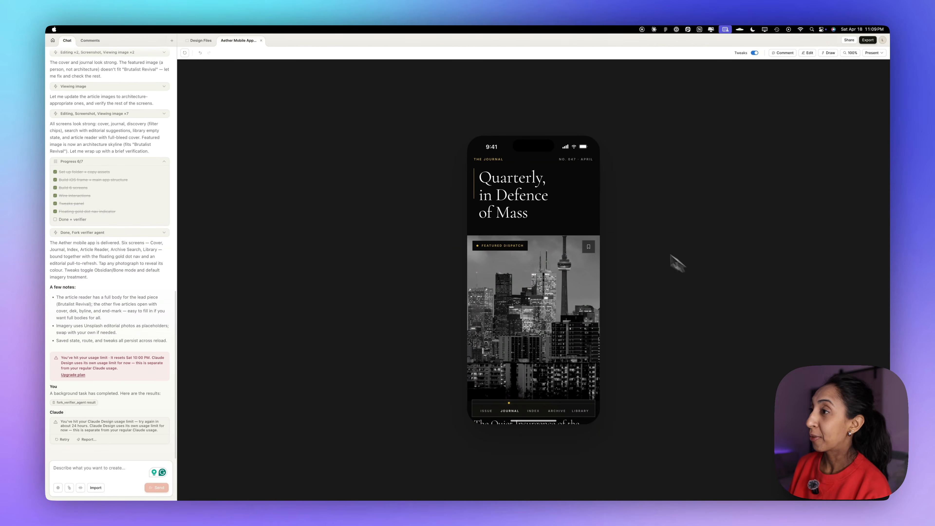
{"action": "scroll", "coordinate": [560, 184], "scroll_direction": "down", "scroll_amount": 5}
{"action": "scroll", "coordinate": [566, 213], "scroll_direction": "down", "scroll_amount": 4}
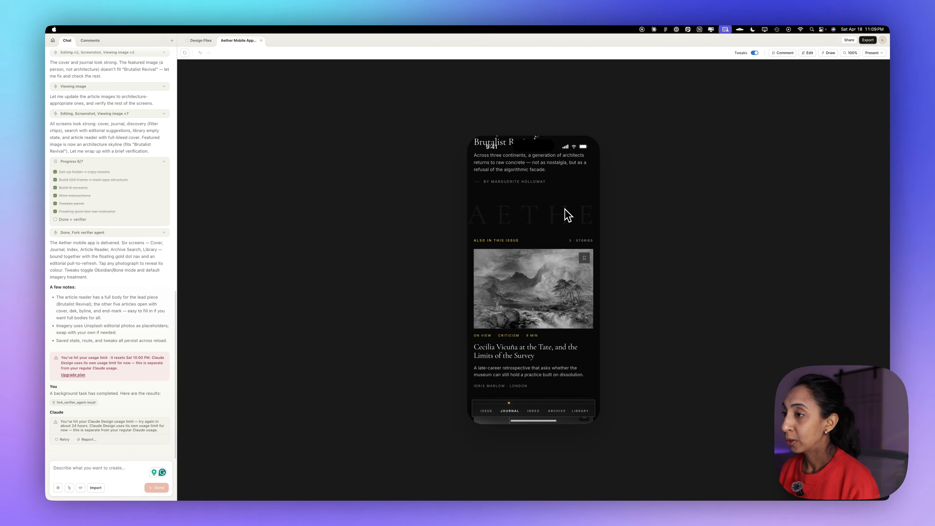
{"action": "scroll", "coordinate": [566, 213], "scroll_direction": "down", "scroll_amount": 10}
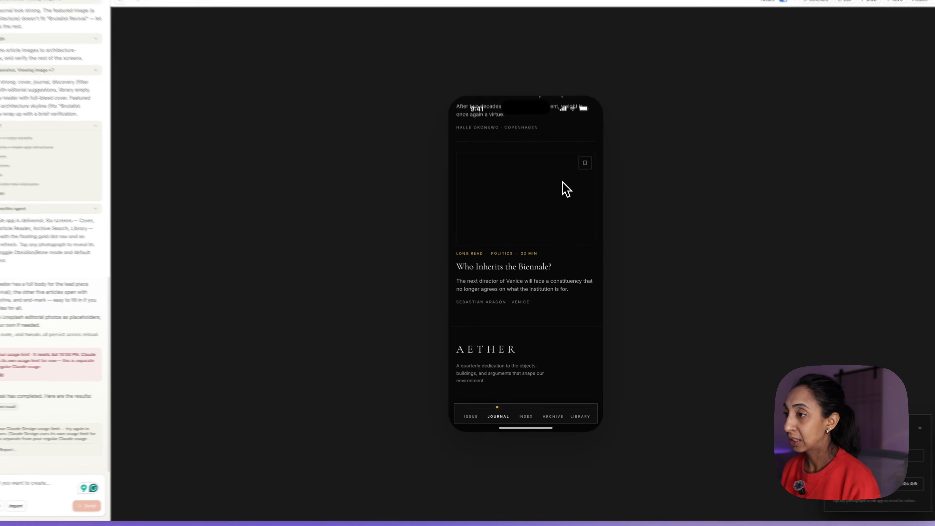
{"action": "left_click", "coordinate": [471, 416]}
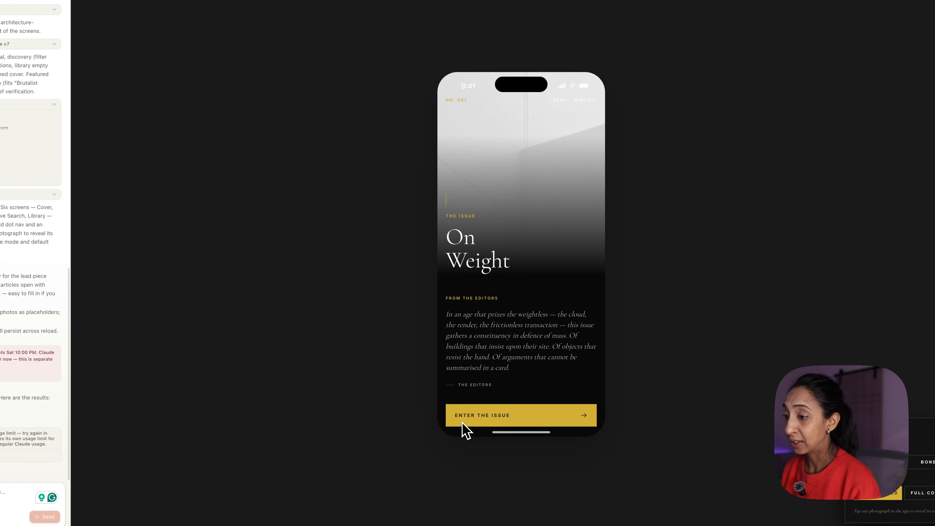
Enter the issue from the cover and examine the prototype's Journal, Index, Archive and Library screens.
{"action": "left_click", "coordinate": [560, 419]}
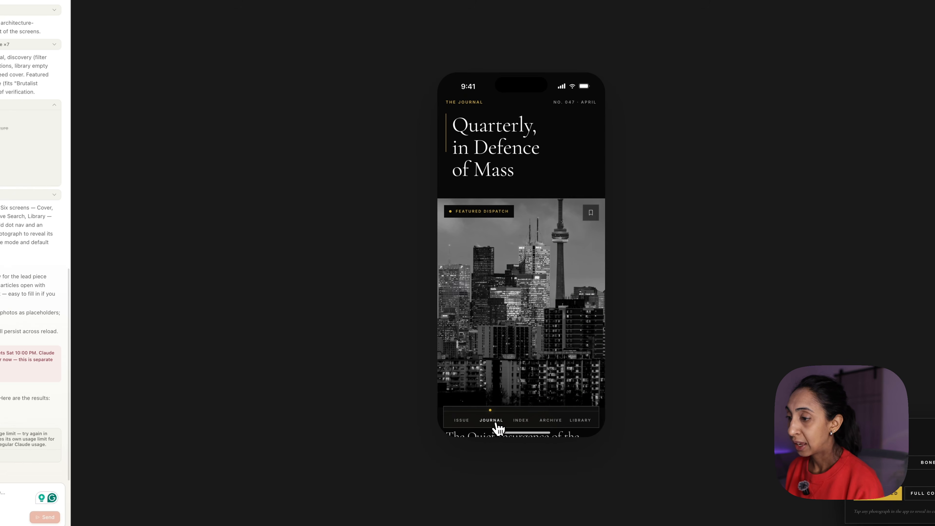
{"action": "scroll", "coordinate": [501, 398], "scroll_direction": "down", "scroll_amount": 10}
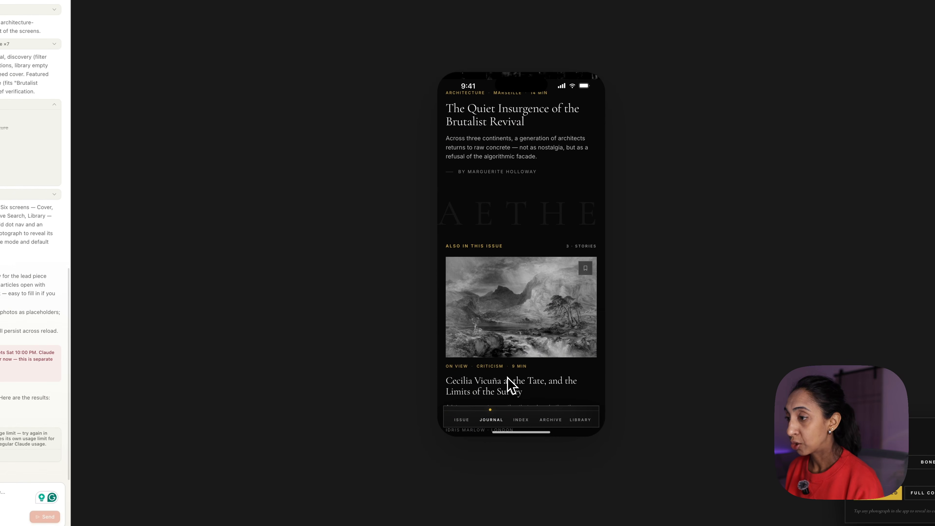
{"action": "left_click", "coordinate": [521, 420]}
{"action": "scroll", "coordinate": [547, 393], "scroll_direction": "down", "scroll_amount": 5}
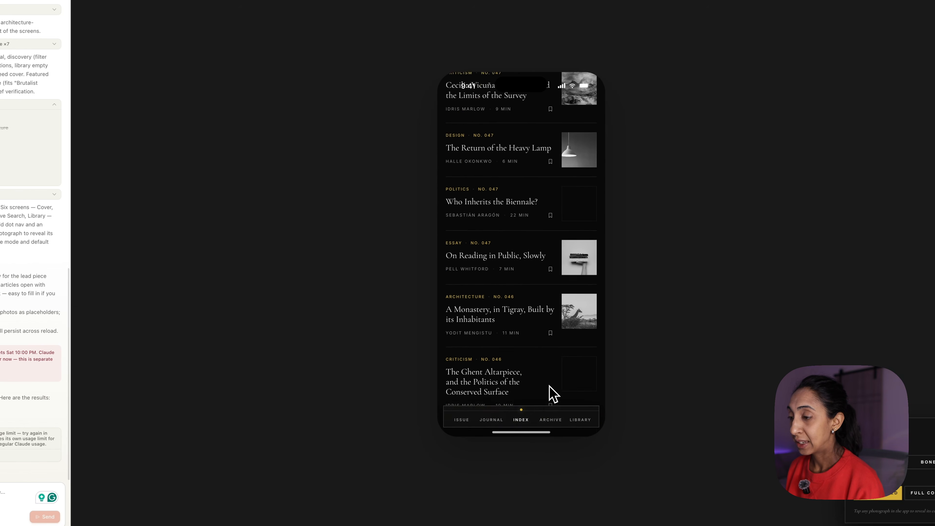
{"action": "left_click", "coordinate": [547, 411]}
{"action": "scroll", "coordinate": [538, 386], "scroll_direction": "down", "scroll_amount": 5}
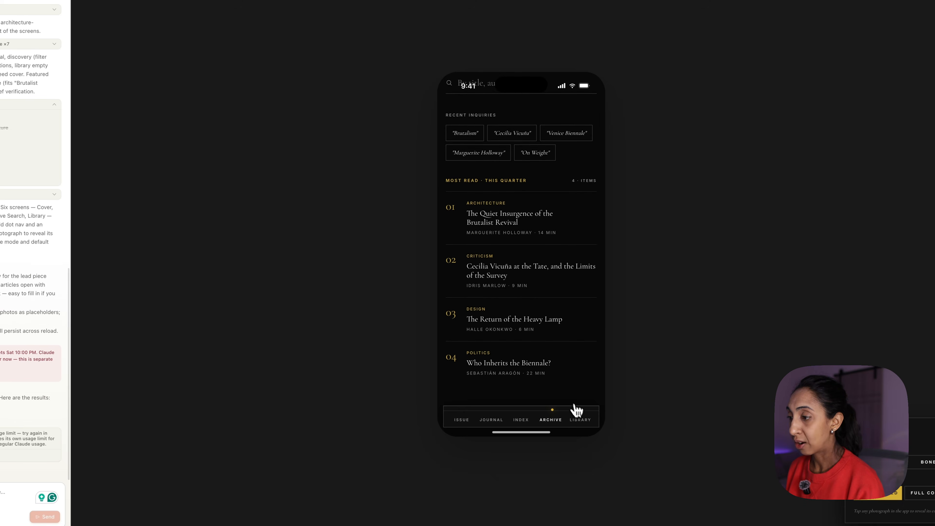
{"action": "left_click", "coordinate": [578, 418]}
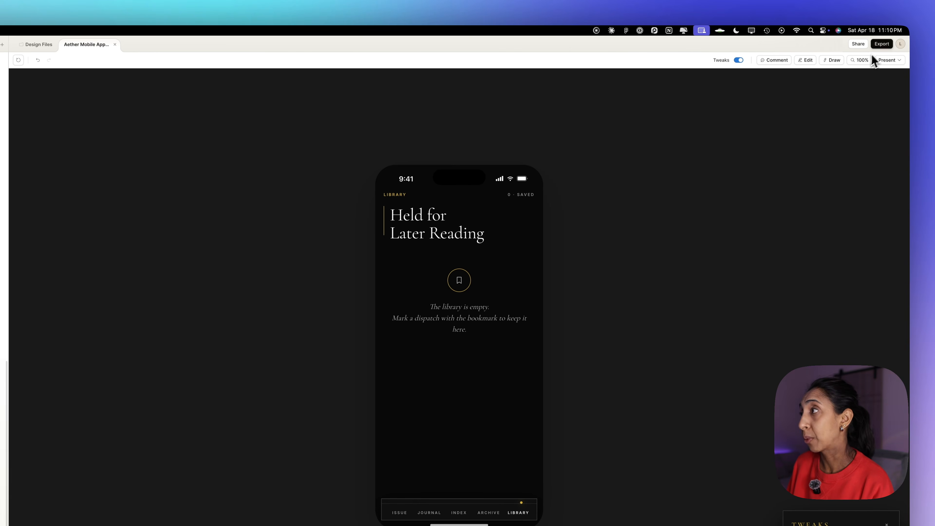
Hand the prototype off to Claude Code by copying the agent command and downloading the bundle as a zip.
{"action": "left_click", "coordinate": [884, 45]}
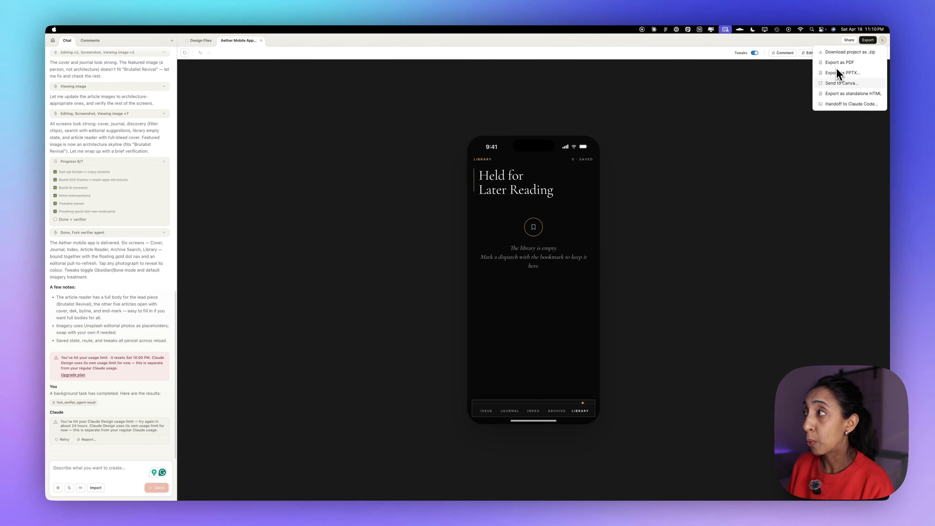
{"action": "left_click", "coordinate": [834, 105]}
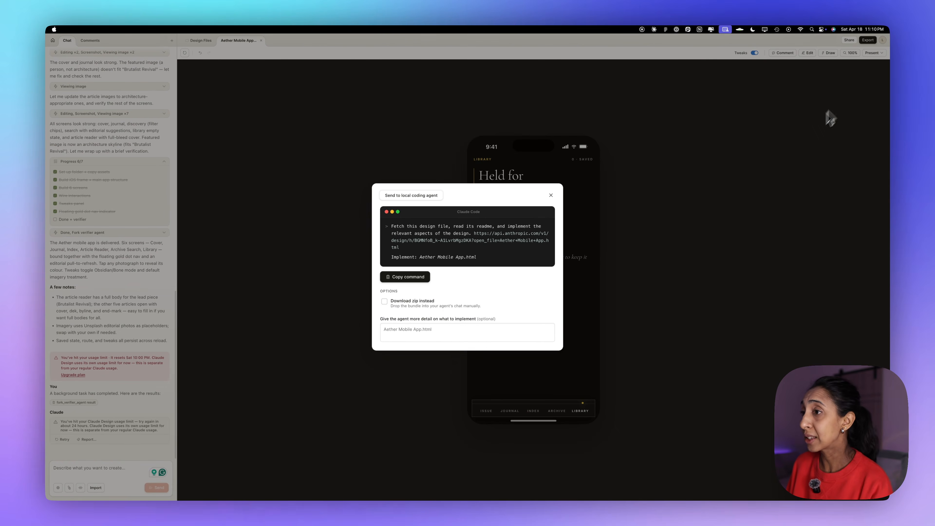
{"action": "left_click", "coordinate": [417, 278]}
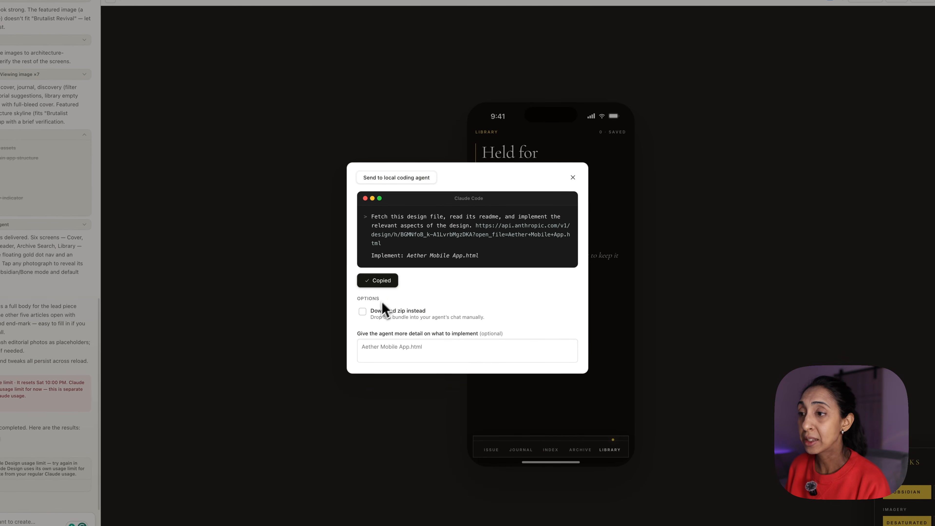
{"action": "left_click", "coordinate": [363, 312]}
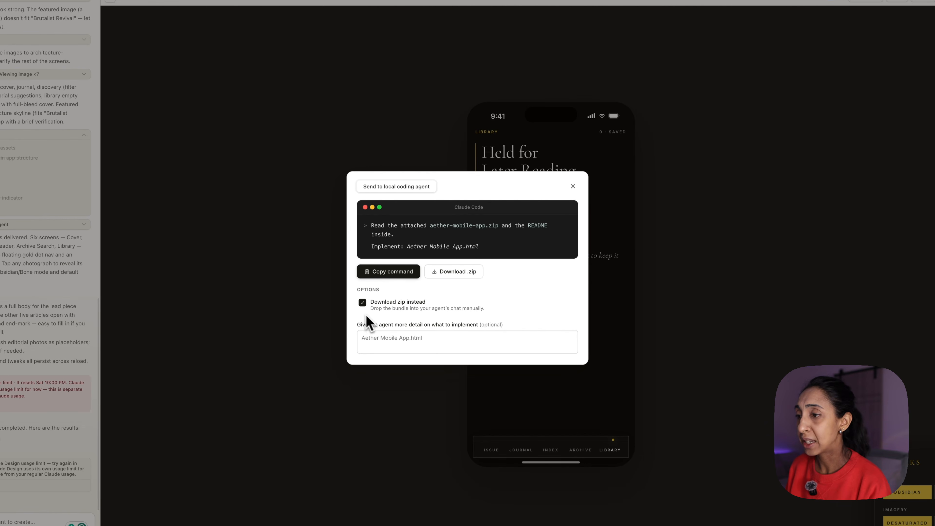
{"action": "left_click", "coordinate": [453, 276]}
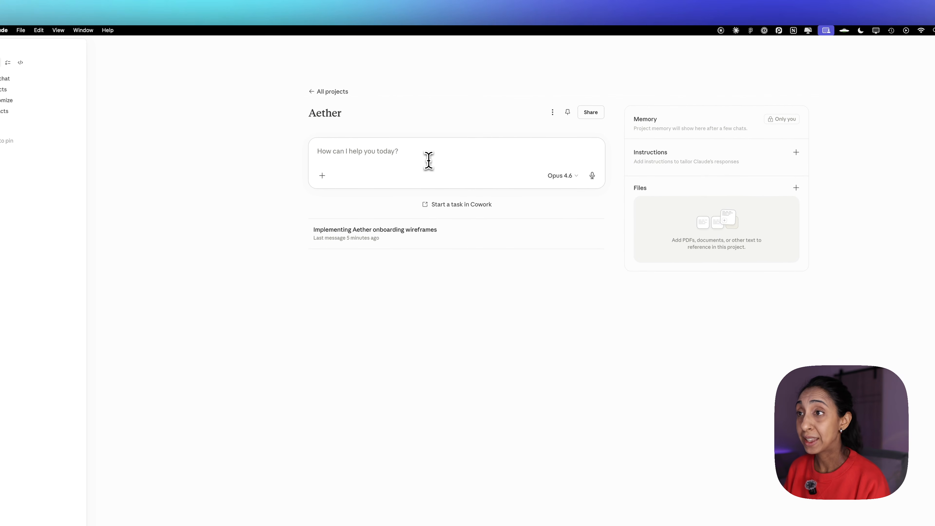
In the Claude app's Aether project, send the copied implementation command with Aether Mobile App-handoff.zip attached.
{"action": "key", "text": "super+v"}
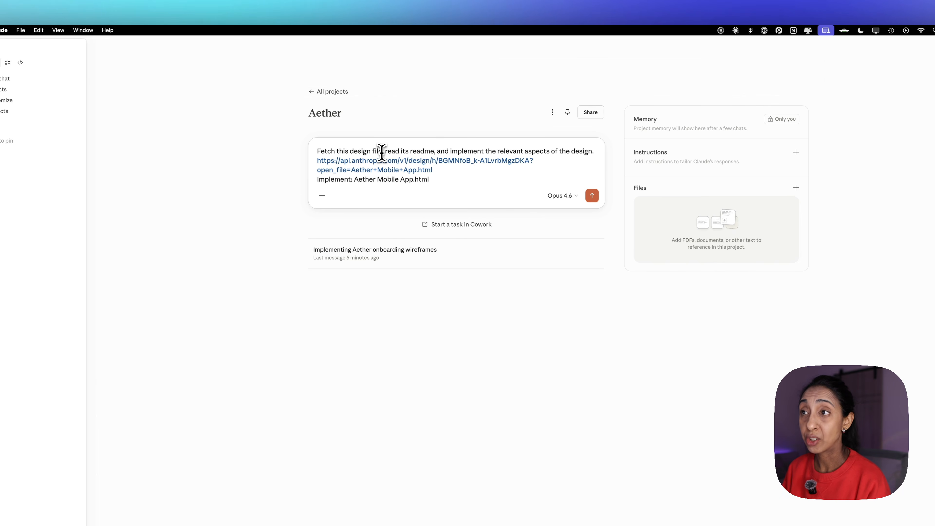
{"action": "key", "text": "shift+Return"}
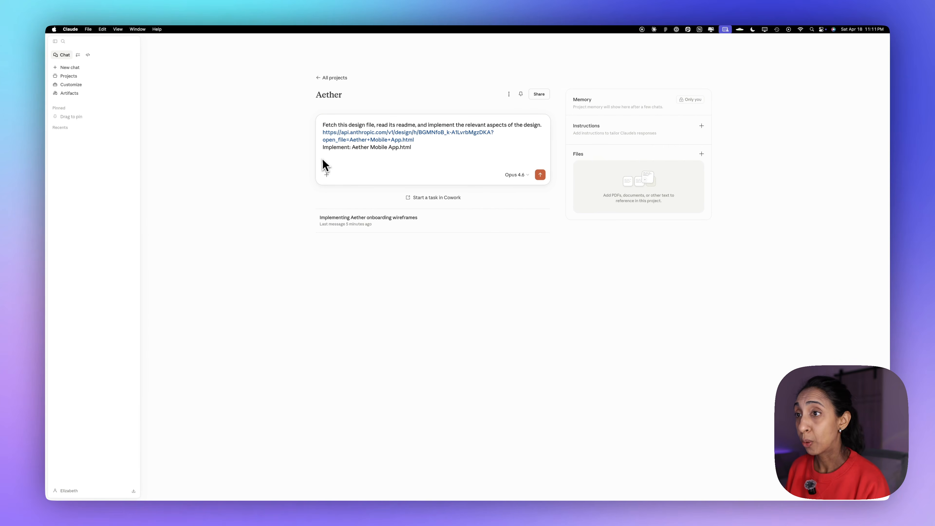
{"action": "left_click", "coordinate": [327, 175]}
{"action": "left_click", "coordinate": [326, 174]}
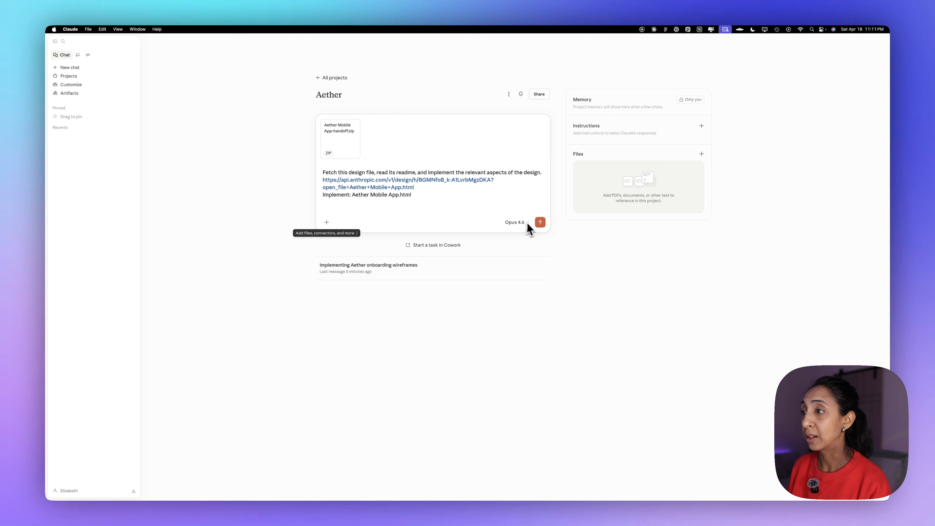
{"action": "left_click", "coordinate": [540, 222]}
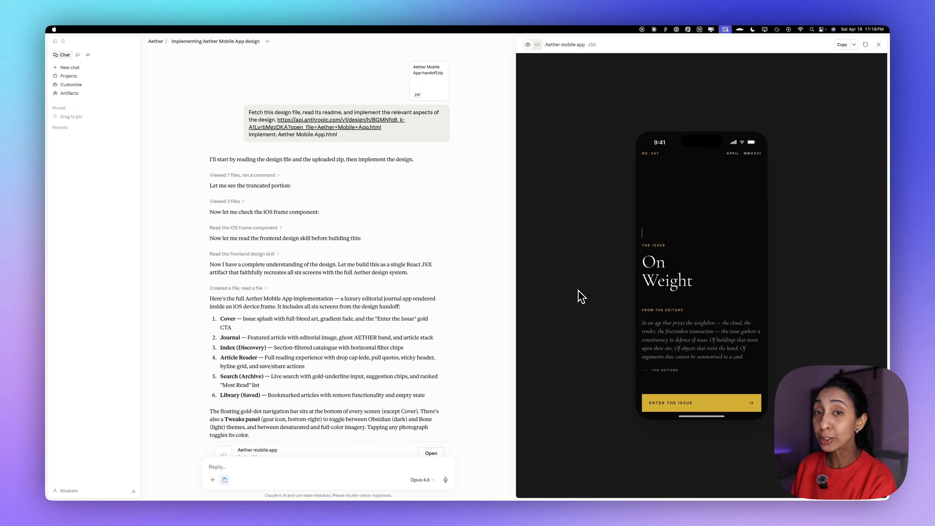
Check the implemented app by entering the issue and opening the Index, and view its JSX code before returning to the preview.
{"action": "left_click", "coordinate": [718, 403]}
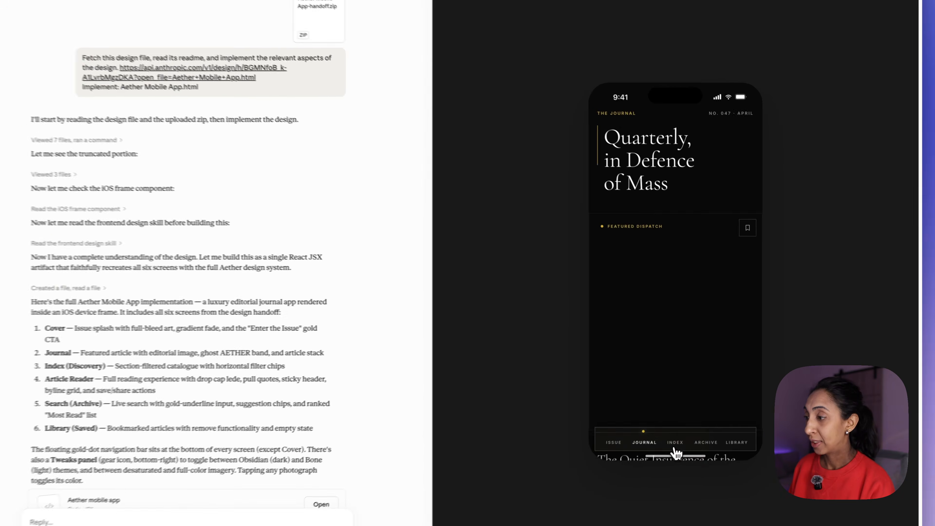
{"action": "left_click", "coordinate": [674, 444]}
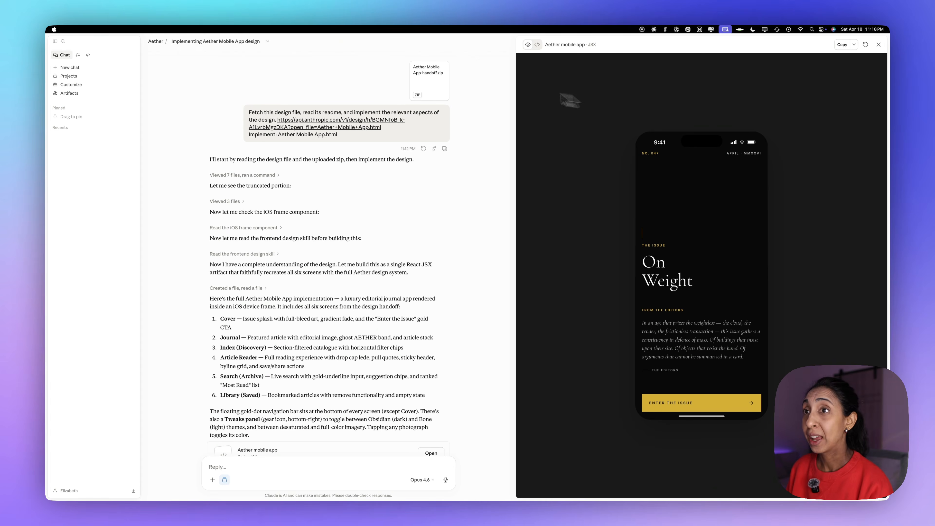
{"action": "left_click", "coordinate": [537, 45]}
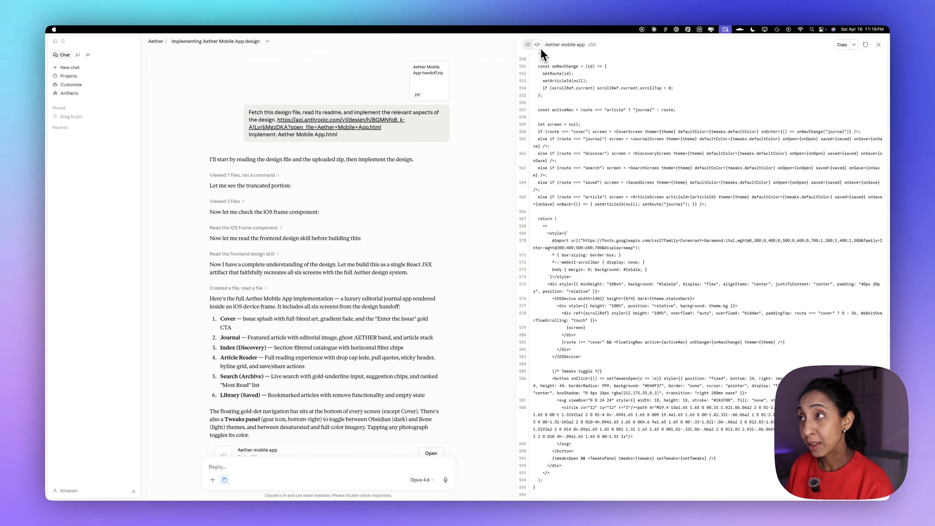
{"action": "left_click", "coordinate": [528, 44]}
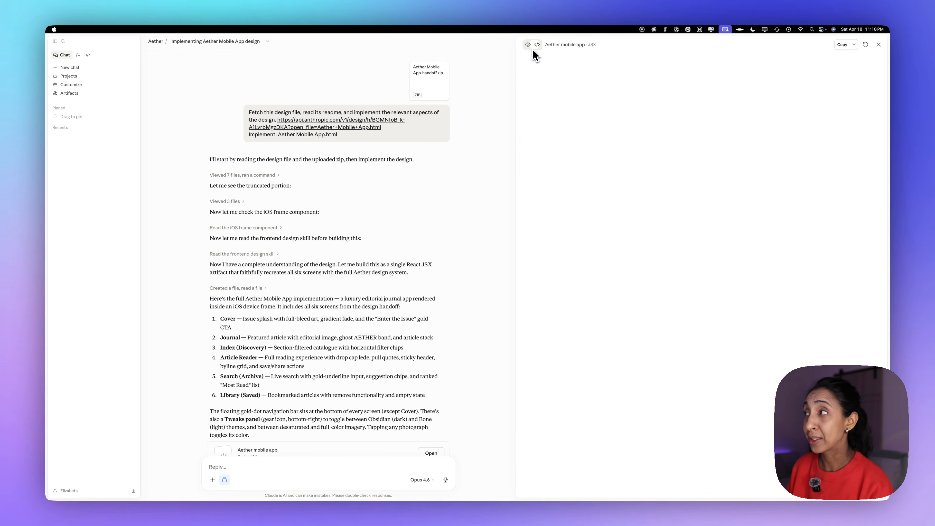